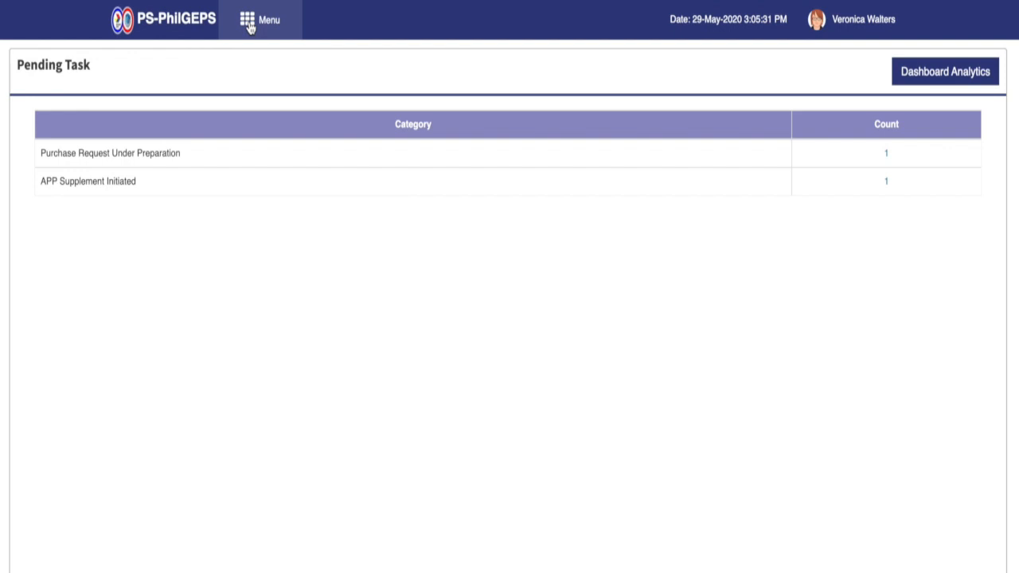
# Reach the Approved Purchase Request list via Menu > Bid Notice > Create Bid Notice.
pyautogui.click(249, 24)
pyautogui.click(315, 89)
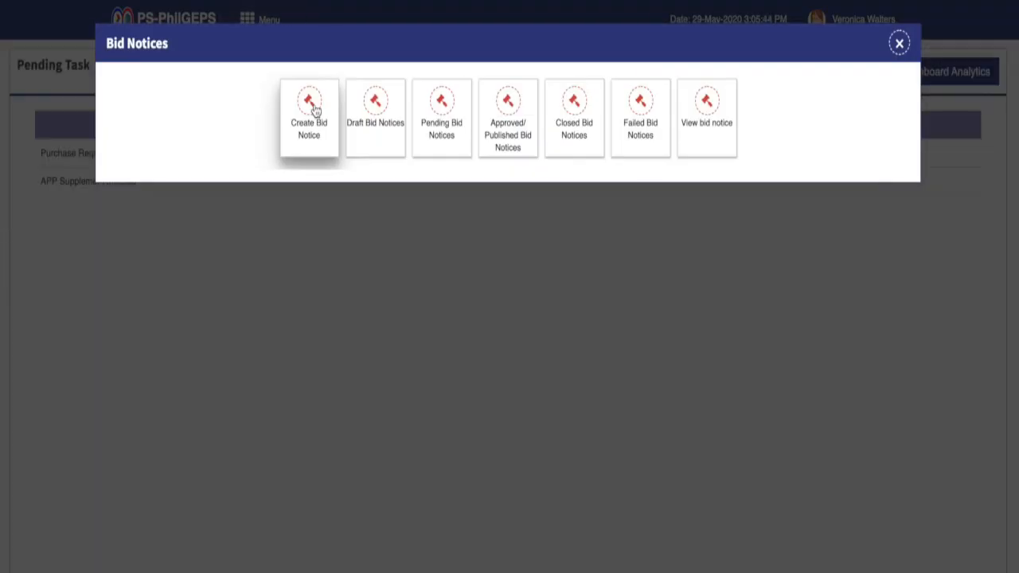
pyautogui.click(314, 107)
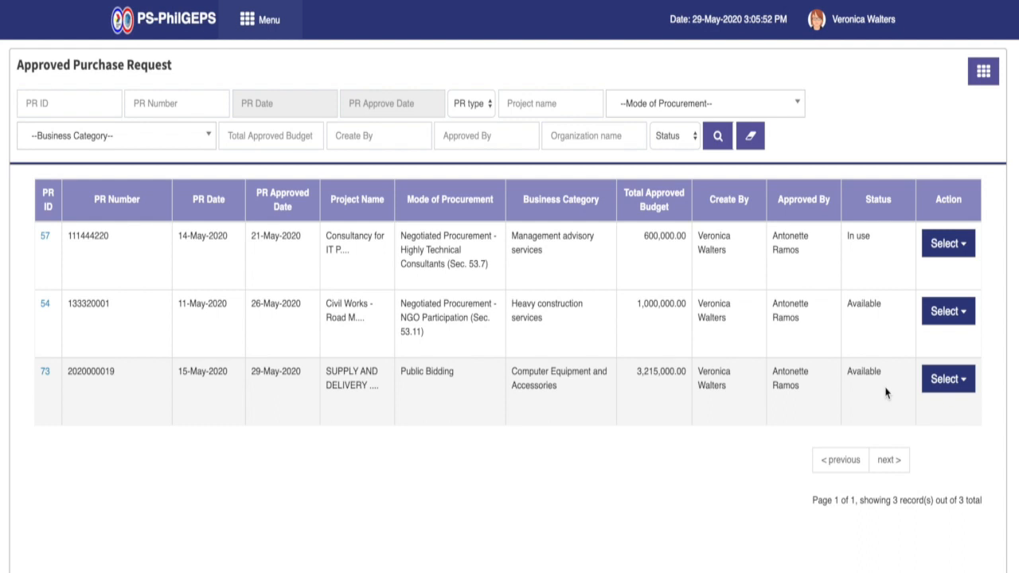
pyautogui.click(941, 388)
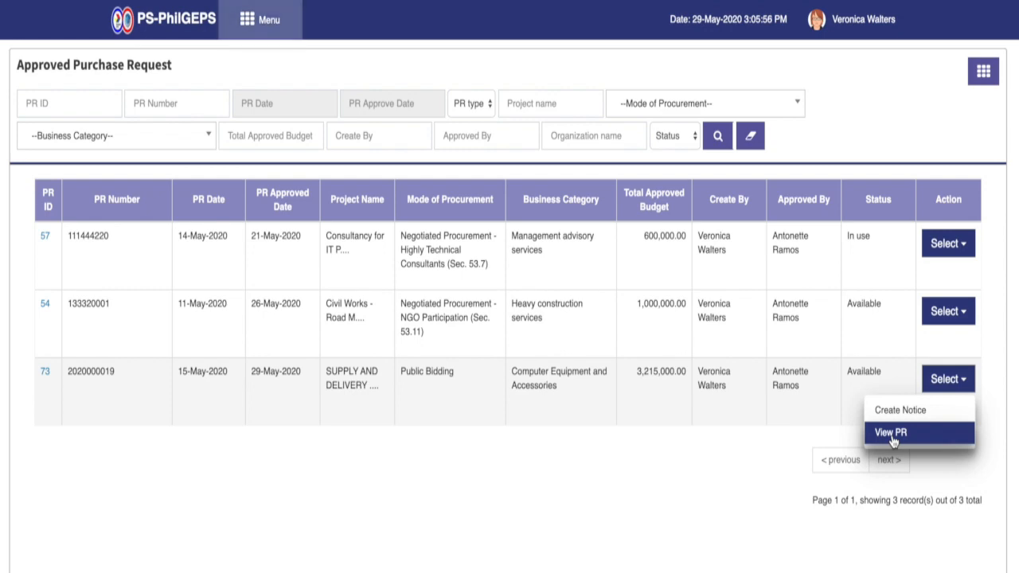
pyautogui.click(893, 437)
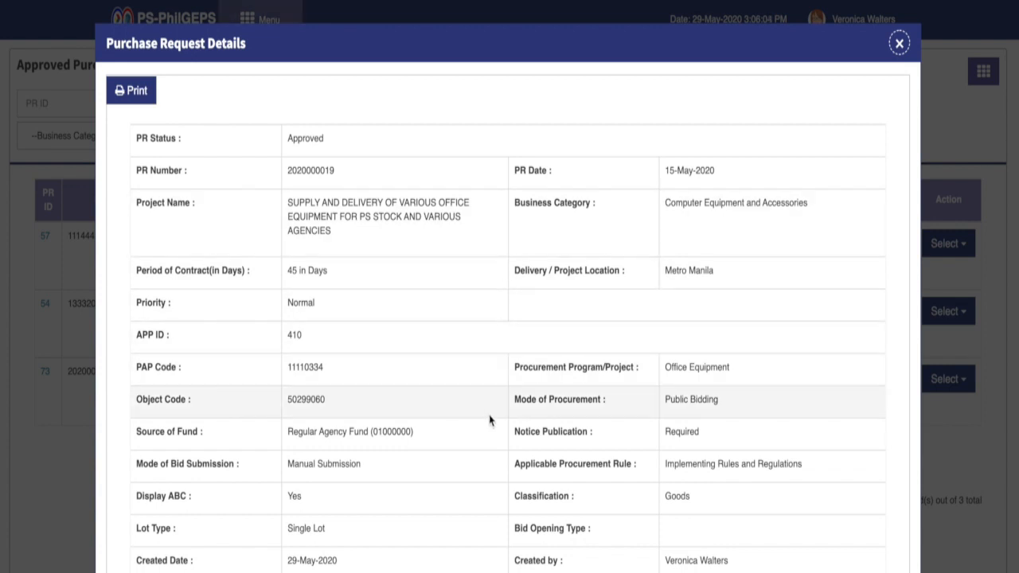
pyautogui.scroll(-1, 490, 419)
pyautogui.scroll(-2, 490, 420)
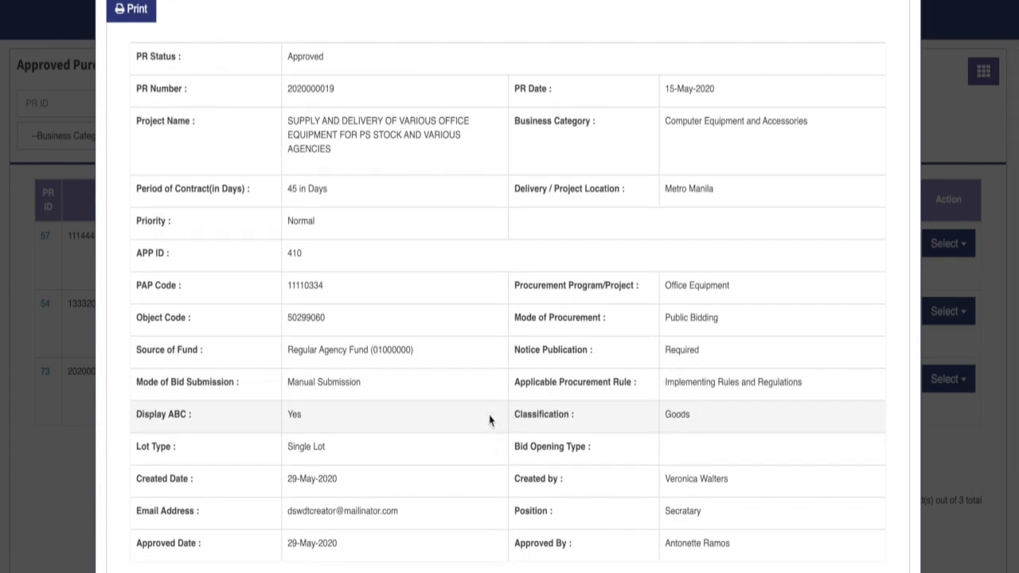
pyautogui.scroll(-2, 489, 420)
pyautogui.scroll(-2, 489, 420)
pyautogui.scroll(-2, 490, 419)
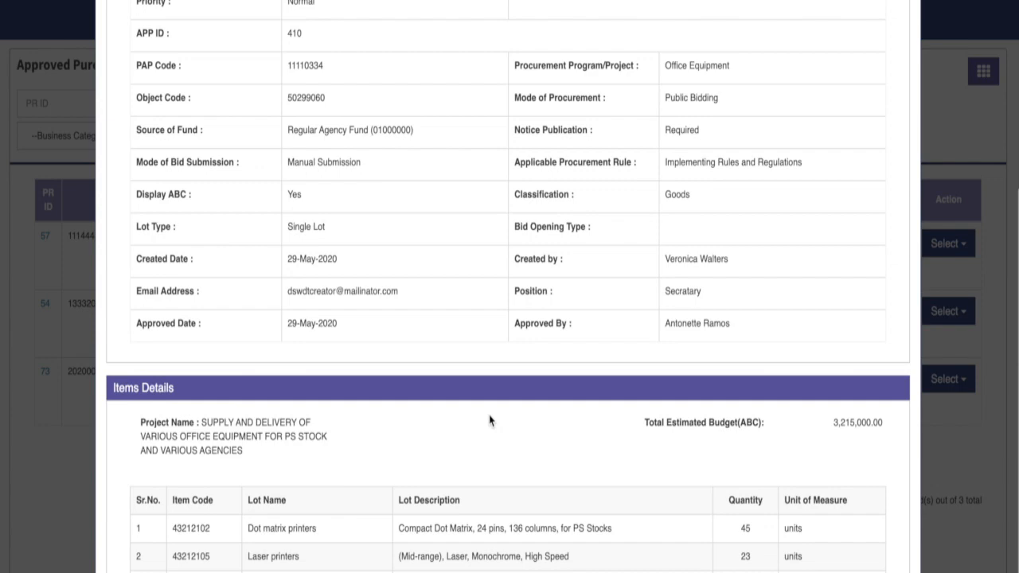
pyautogui.scroll(-2, 490, 419)
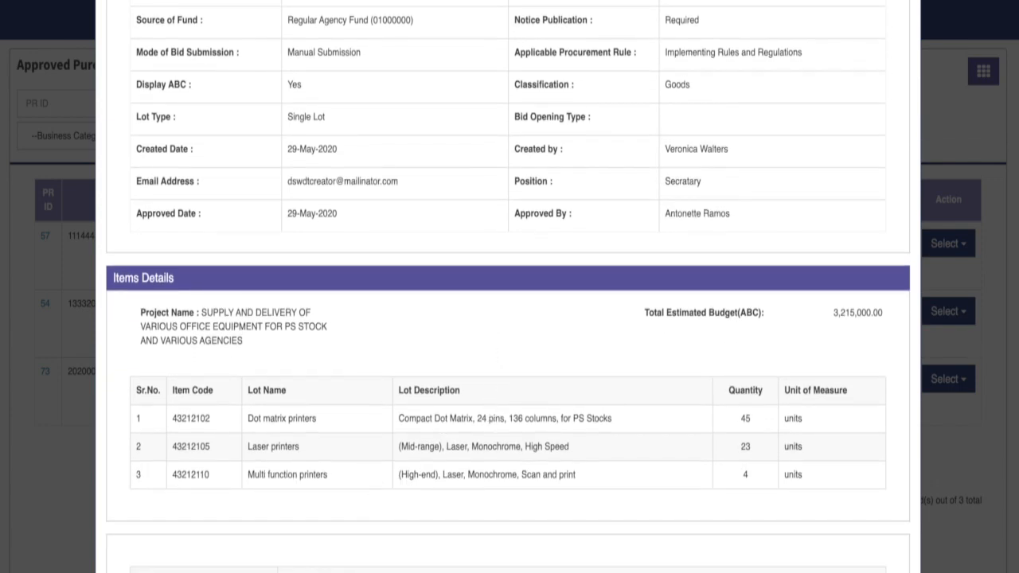
pyautogui.scroll(4, 527, 540)
pyautogui.scroll(4, 528, 539)
pyautogui.scroll(2, 527, 539)
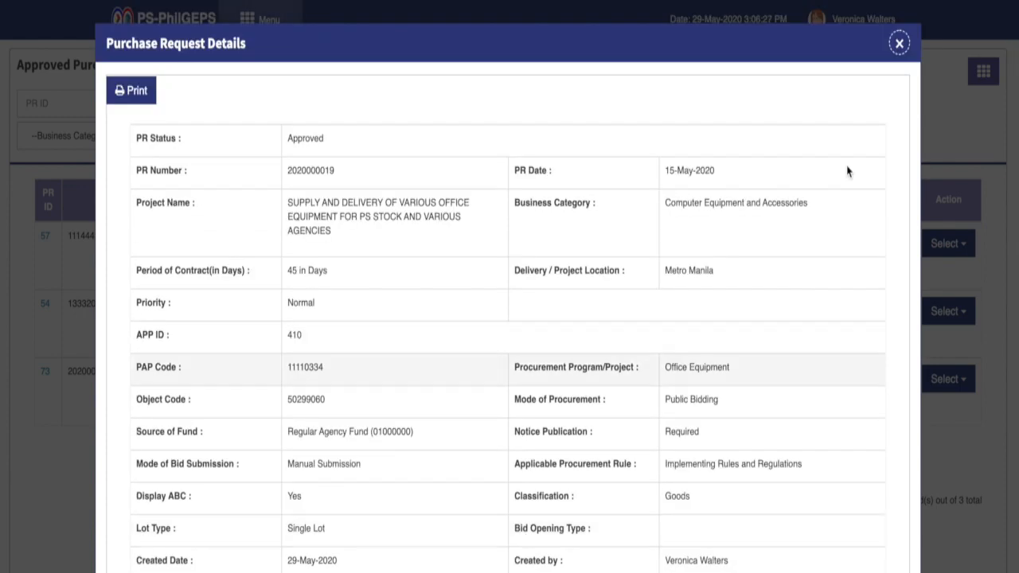
pyautogui.click(899, 43)
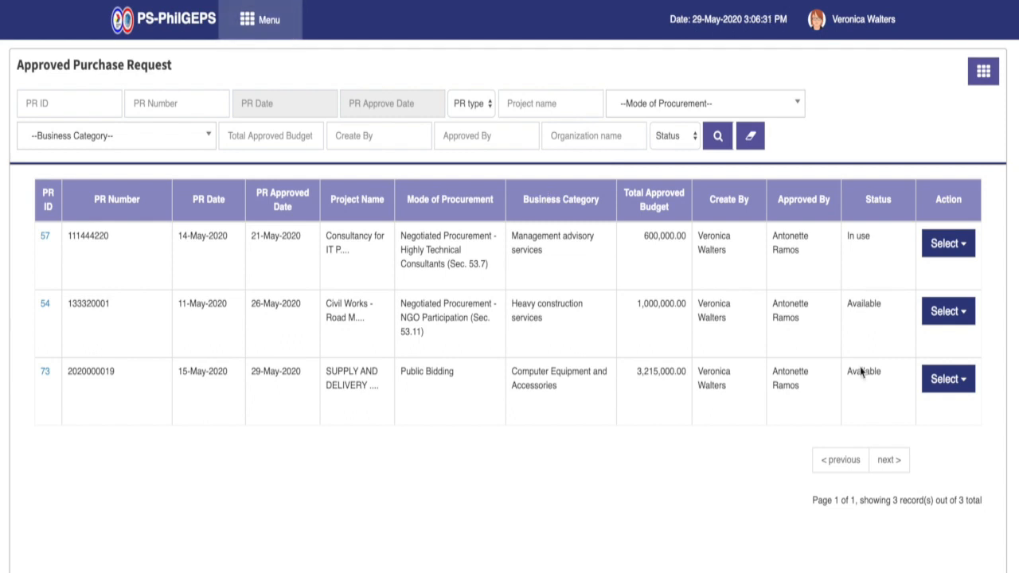
pyautogui.click(937, 379)
pyautogui.click(921, 422)
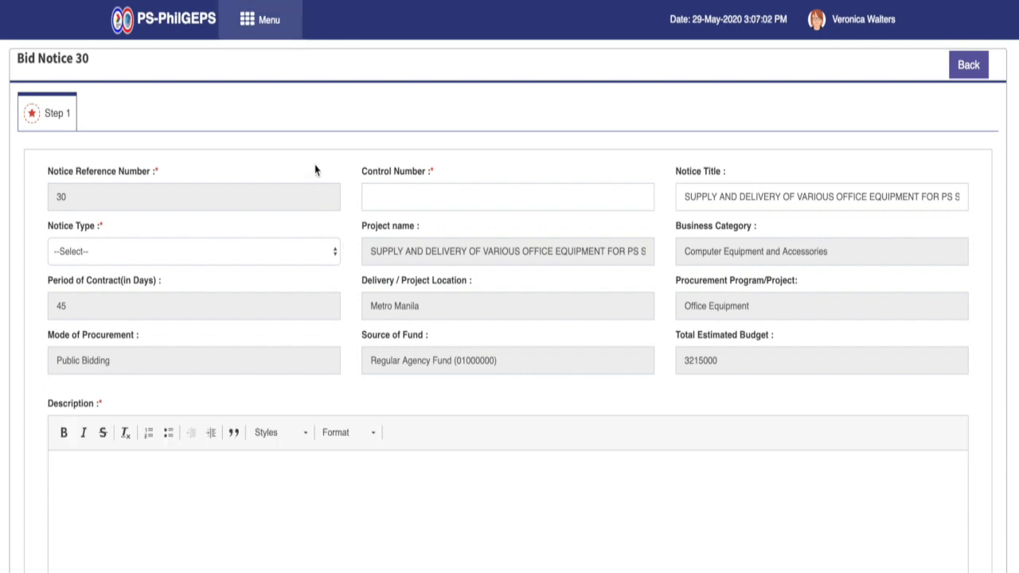
pyautogui.click(384, 191)
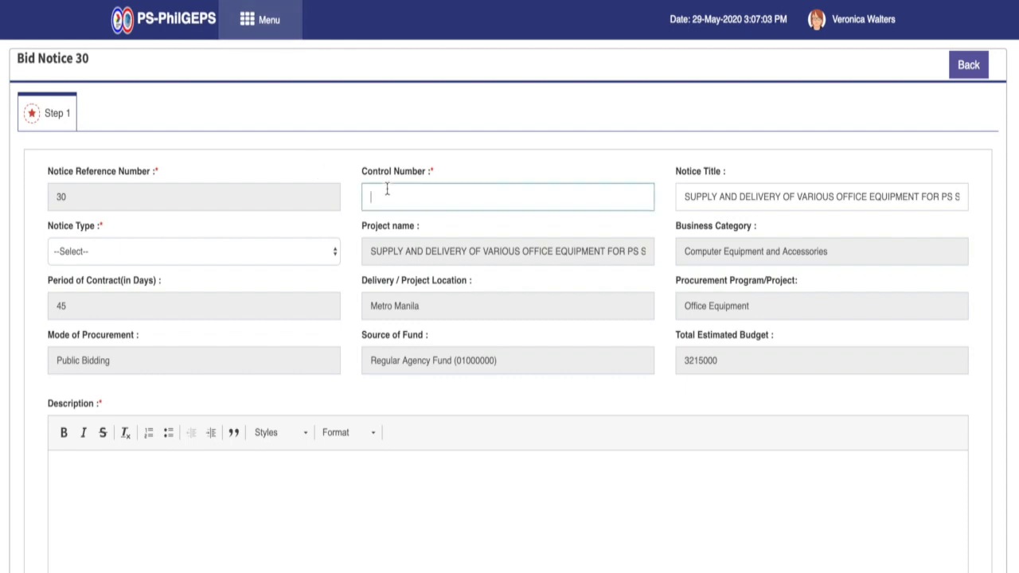
pyautogui.write('2020')
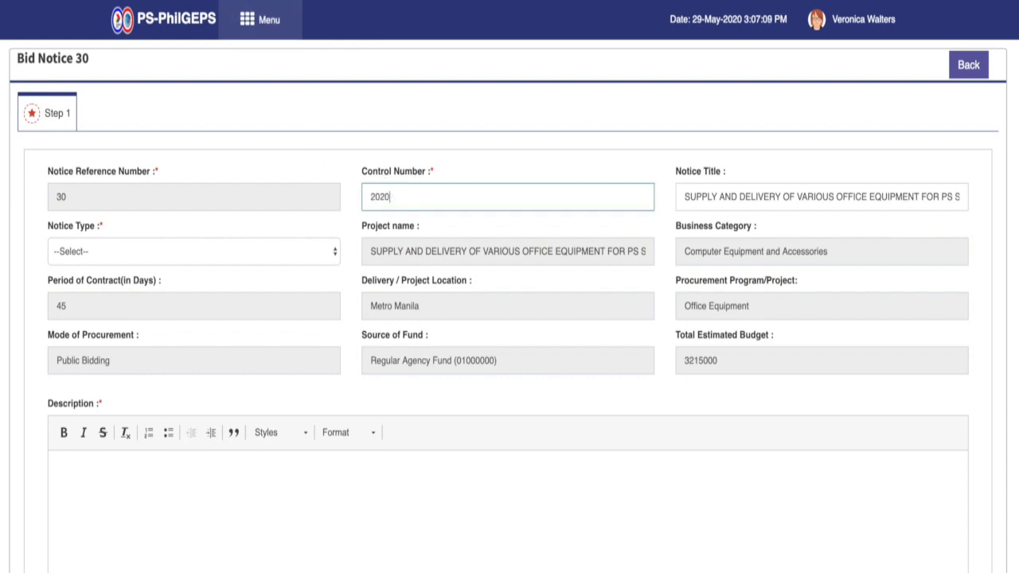
pyautogui.write('00114')
pyautogui.hscroll(5, 731, 197)
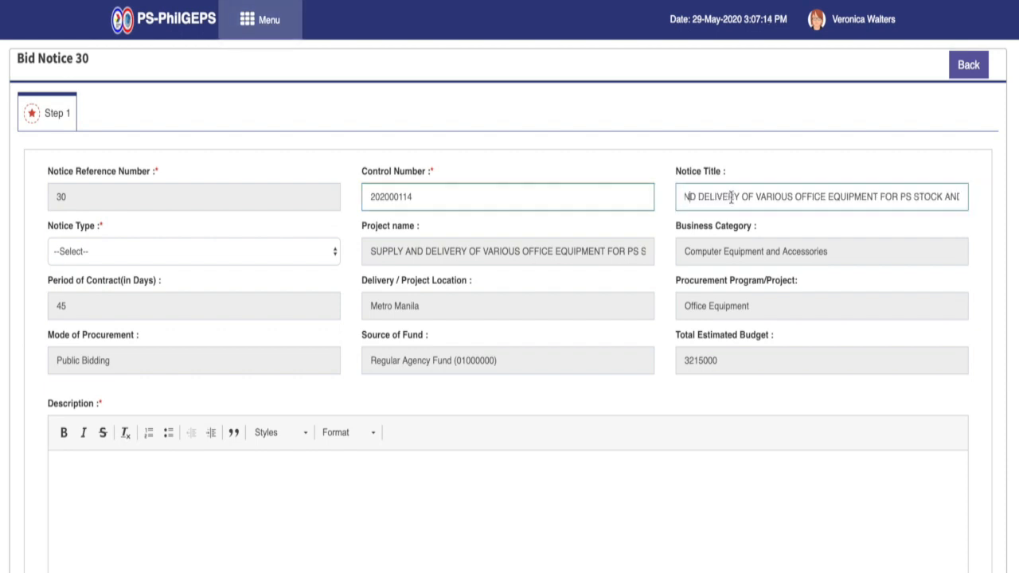
pyautogui.hscroll(5, 731, 196)
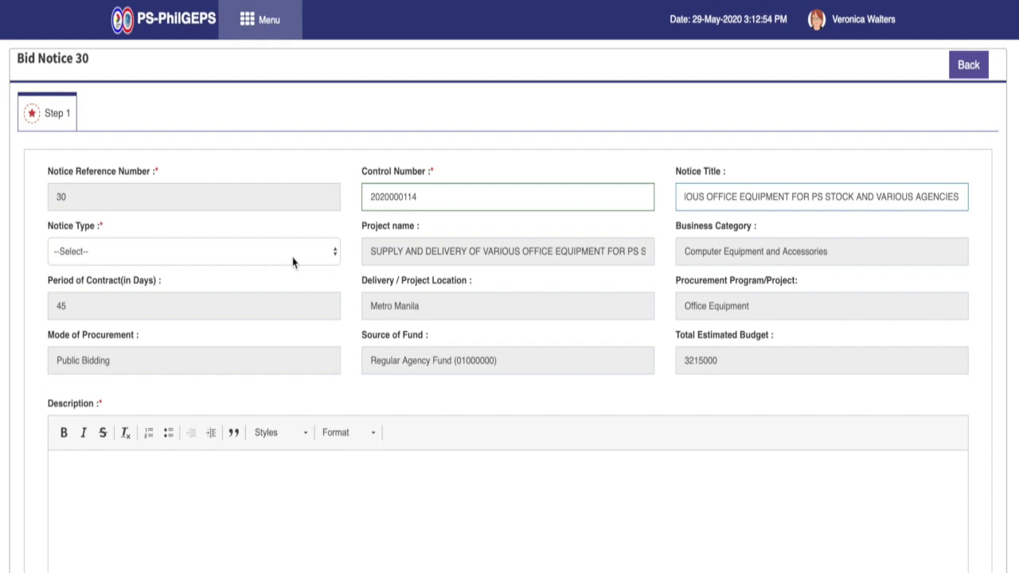
pyautogui.click(292, 251)
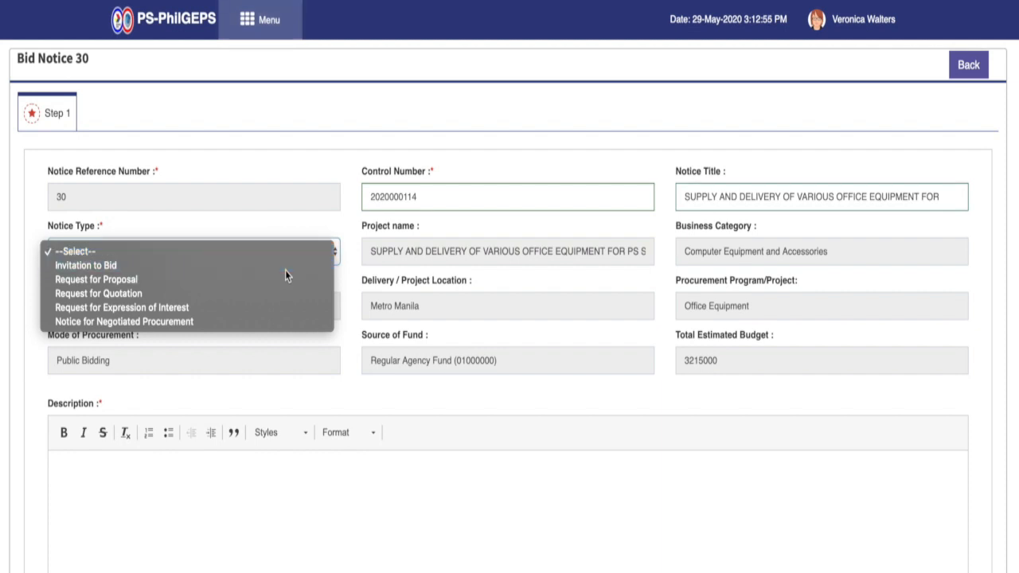
pyautogui.click(285, 270)
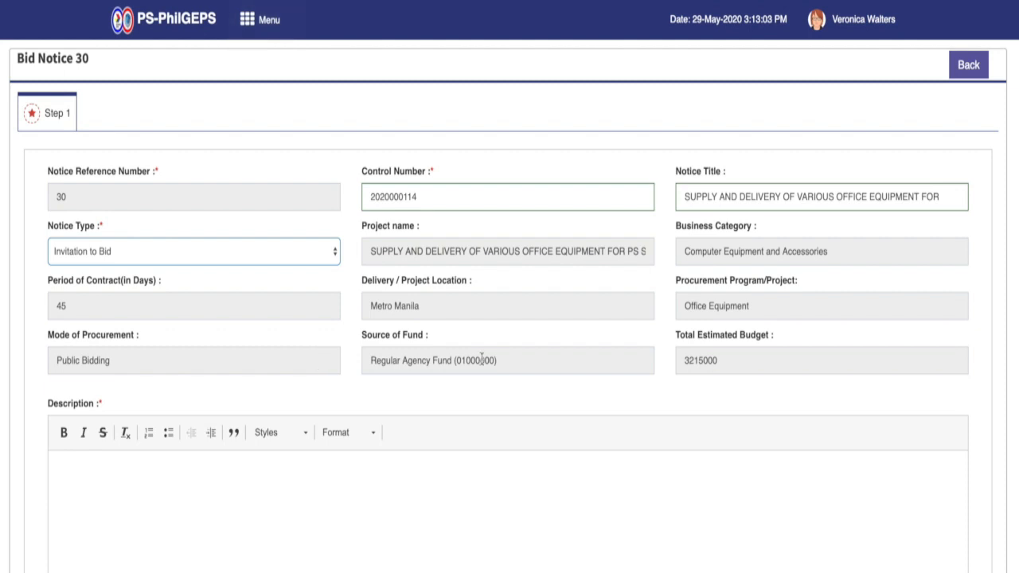
pyautogui.scroll(-1, 688, 366)
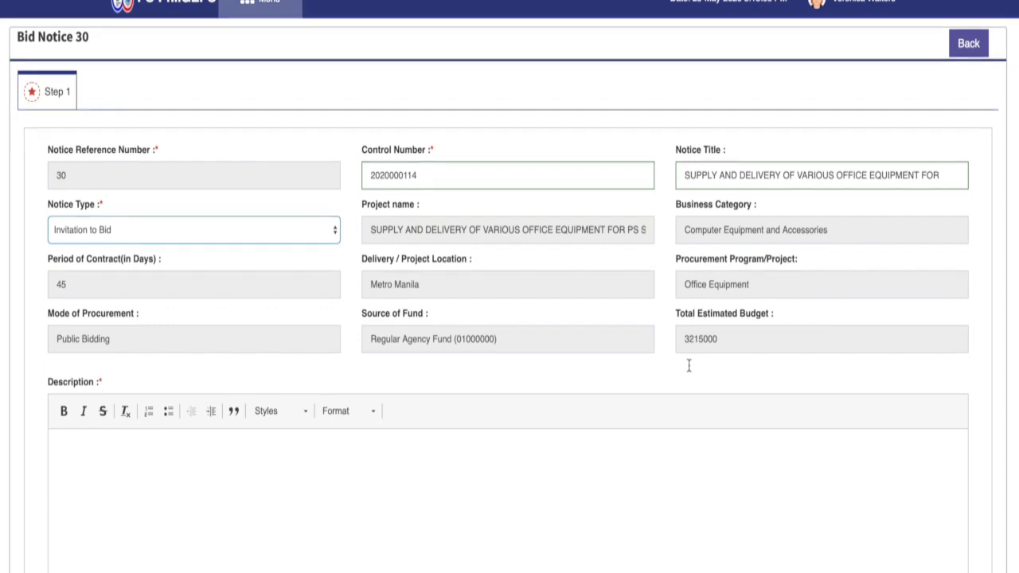
pyautogui.scroll(-4, 688, 366)
pyautogui.scroll(-2, 689, 366)
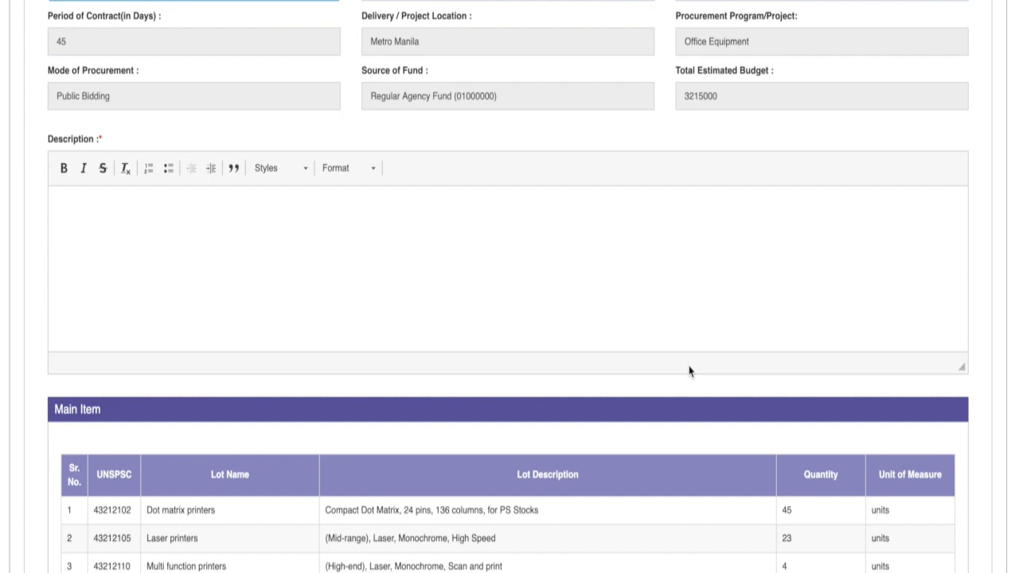
# Paste the prepared notice description and keep the bidding document cost required.
pyautogui.click(624, 273)
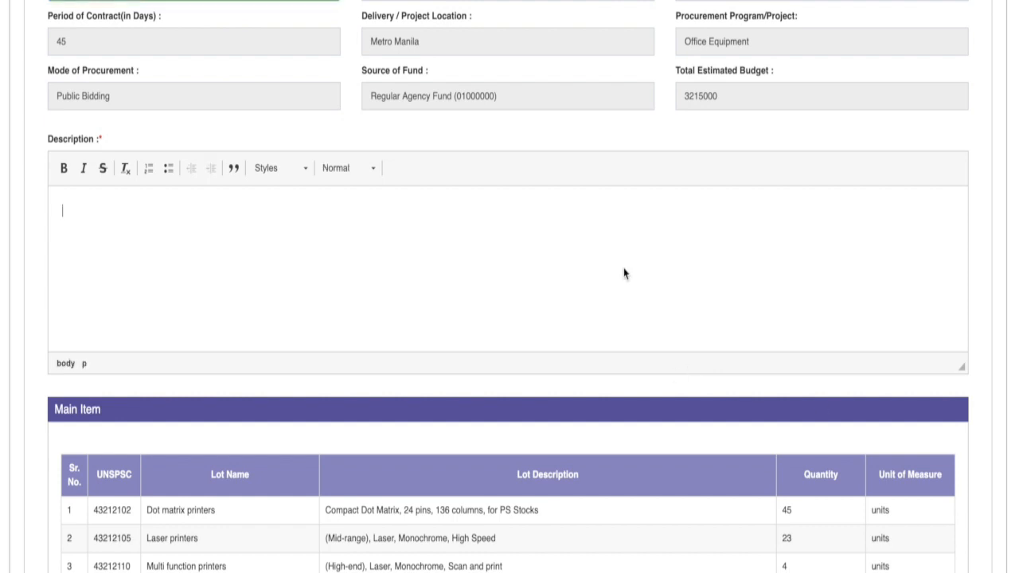
pyautogui.write('The bidders shall drop their duly accomplished eligibility requirements, technical and financial proposals in two separate sealed envelopes in the bid box located at the abovementioned address.  Interested bidders may obtain further information from PS-Purchasing Division at telephone numbers 563-9402, 563-9374 or 561-7026 during office hours or visit the website at www.philgeps.net.  The Procurement Service reserves the right to waive any formality in the responses to the eligibility requirements and to this invitation. PS further reserves the right to reject any and all proposals, or declare a failure of bidding, or not award the contract, and makes no assurance that contract shall be entered into as a result of this invitation without thereby incurring any liability in accordance with Republic Act No. 9184 and its Implementing Rules and Regulations.')
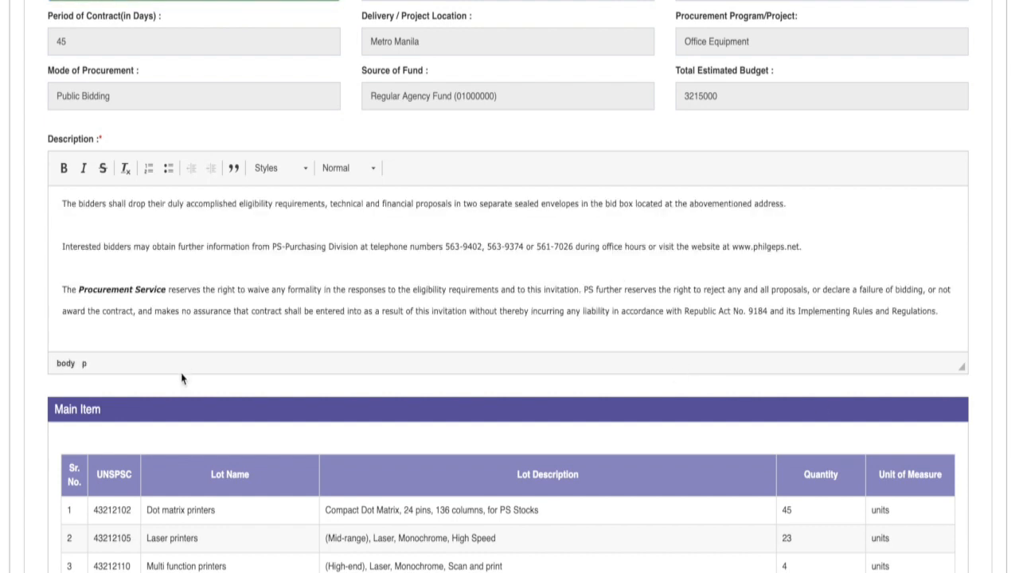
pyautogui.scroll(-1, 179, 381)
pyautogui.scroll(-3, 180, 382)
pyautogui.scroll(-2, 180, 385)
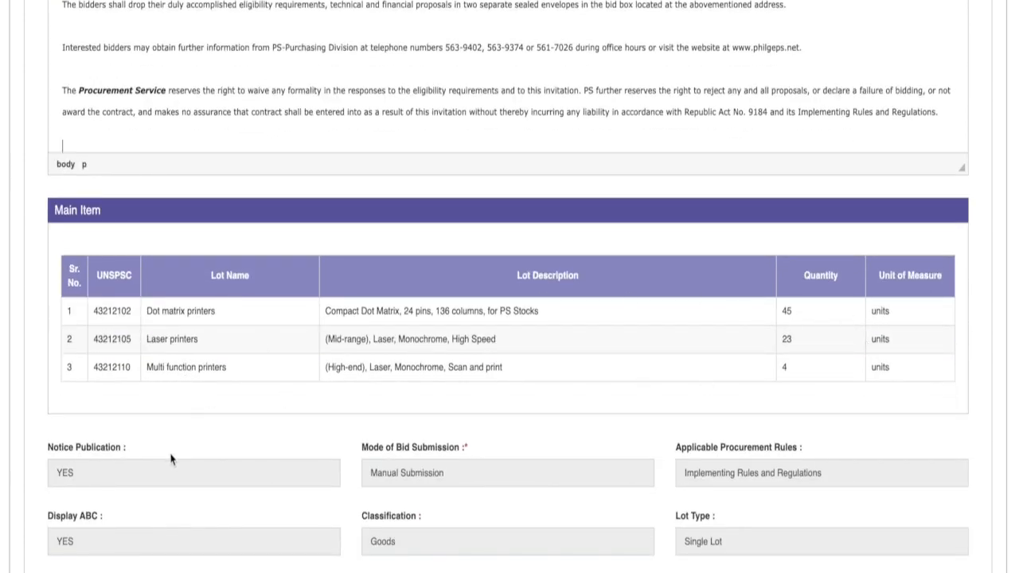
pyautogui.scroll(-3, 174, 442)
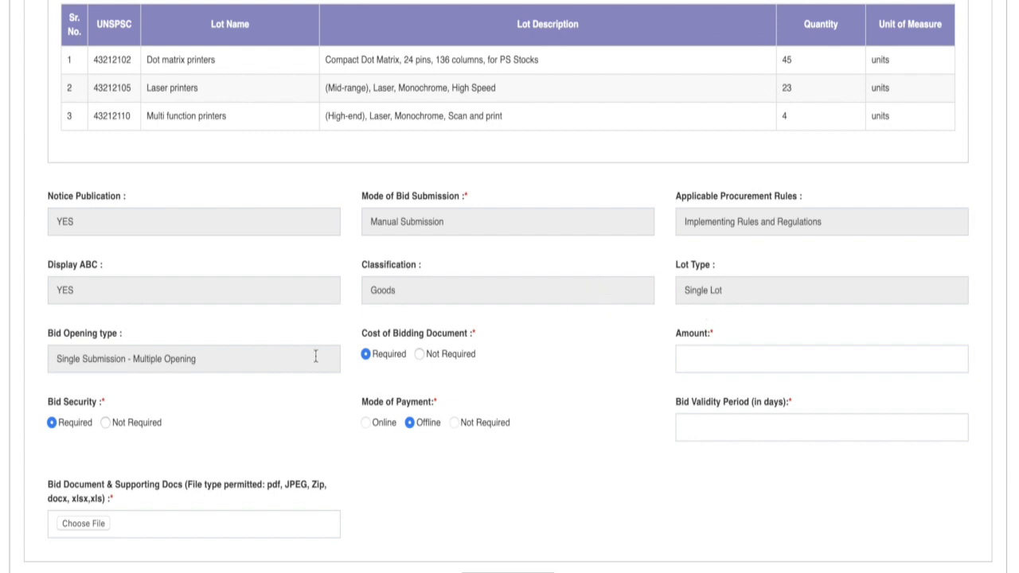
pyautogui.click(419, 355)
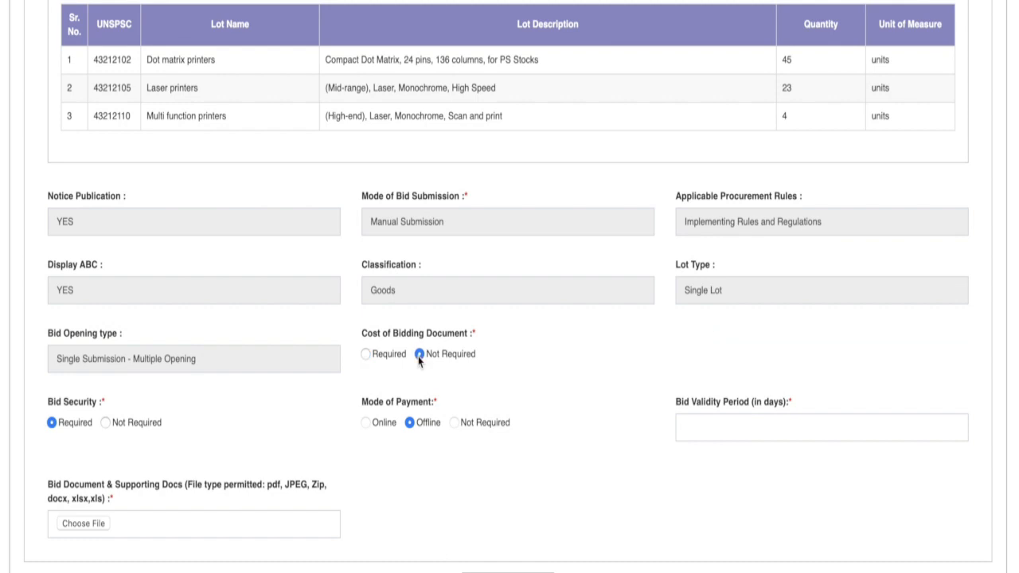
pyautogui.click(364, 354)
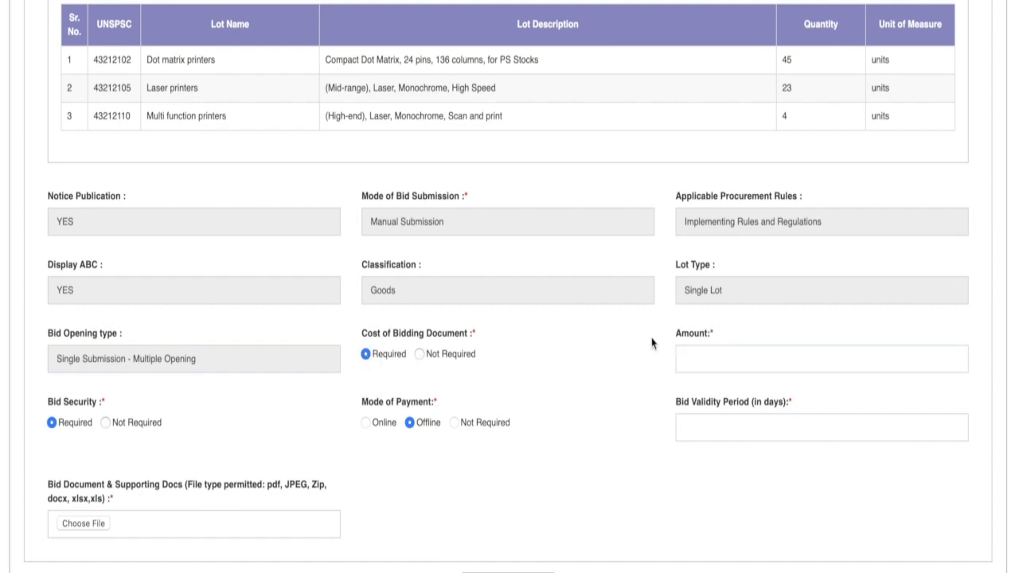
# Enter a 5000 bidding document amount and a 45-day bid validity.
pyautogui.click(692, 356)
pyautogui.write('5000')
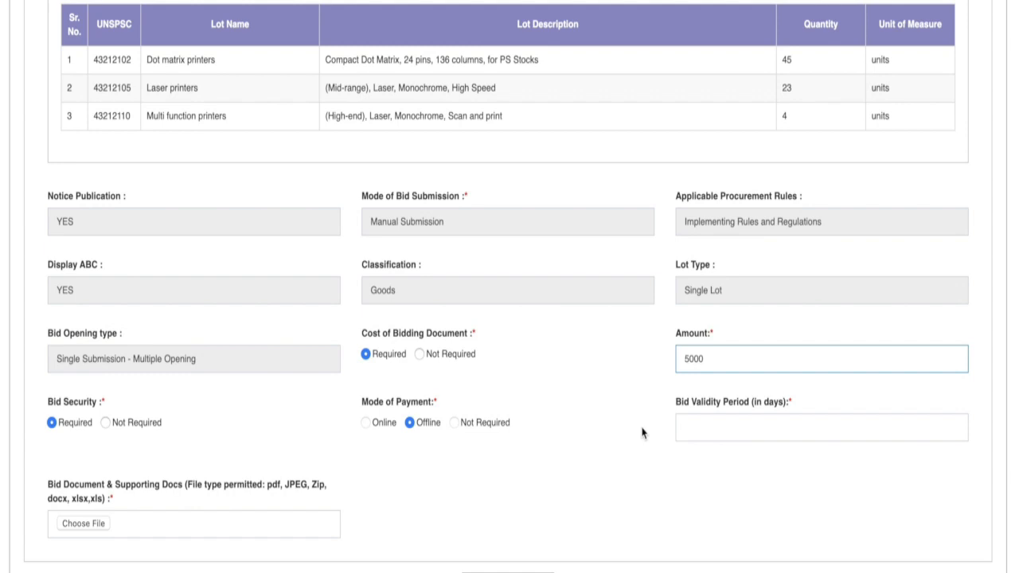
pyautogui.click(700, 427)
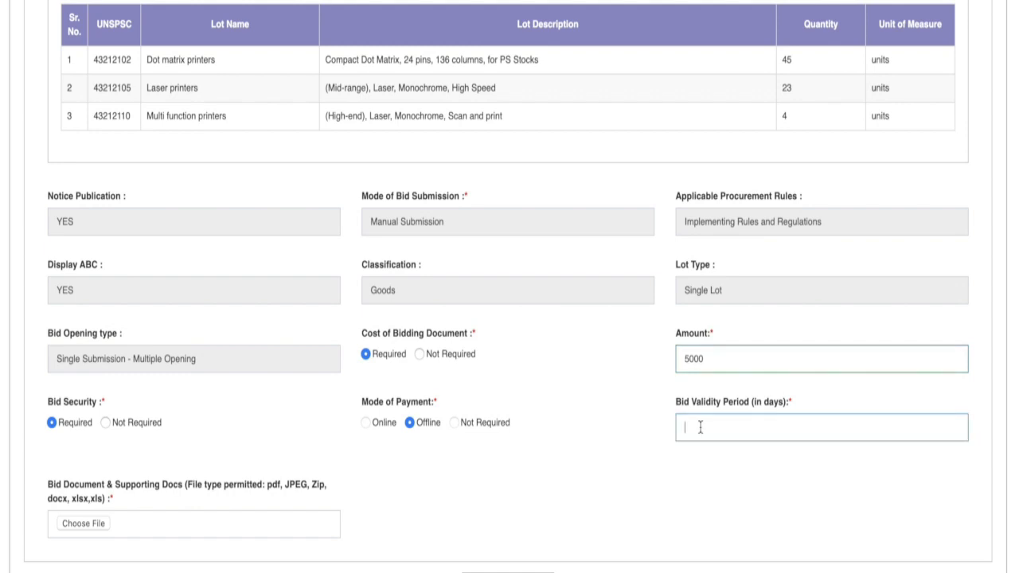
pyautogui.write('45')
pyautogui.click(72, 527)
# Upload Revised IRR.RA9184.pdf and Sample document.pdf as bid documents.
pyautogui.click(94, 531)
pyautogui.click(437, 63)
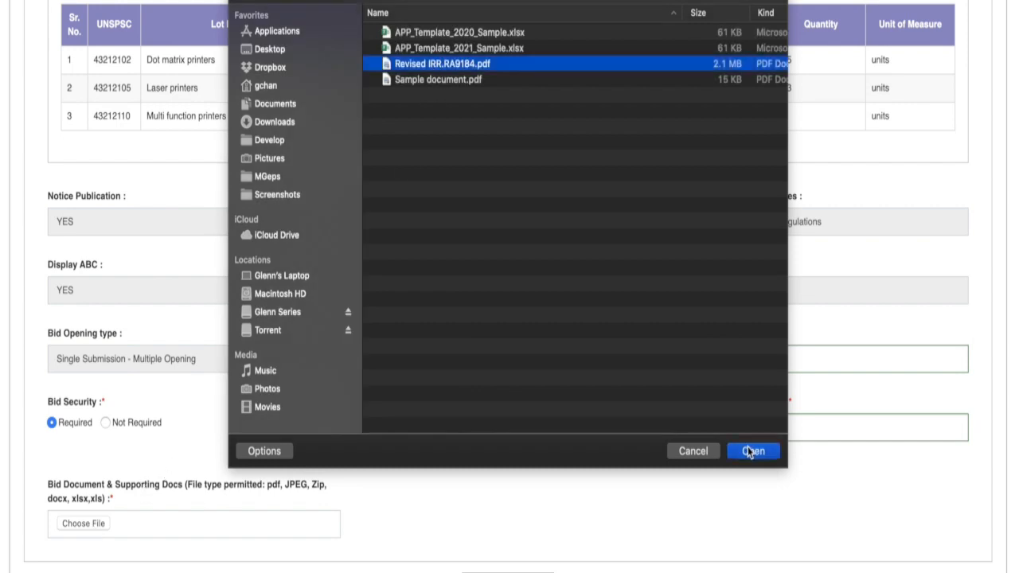
pyautogui.click(753, 451)
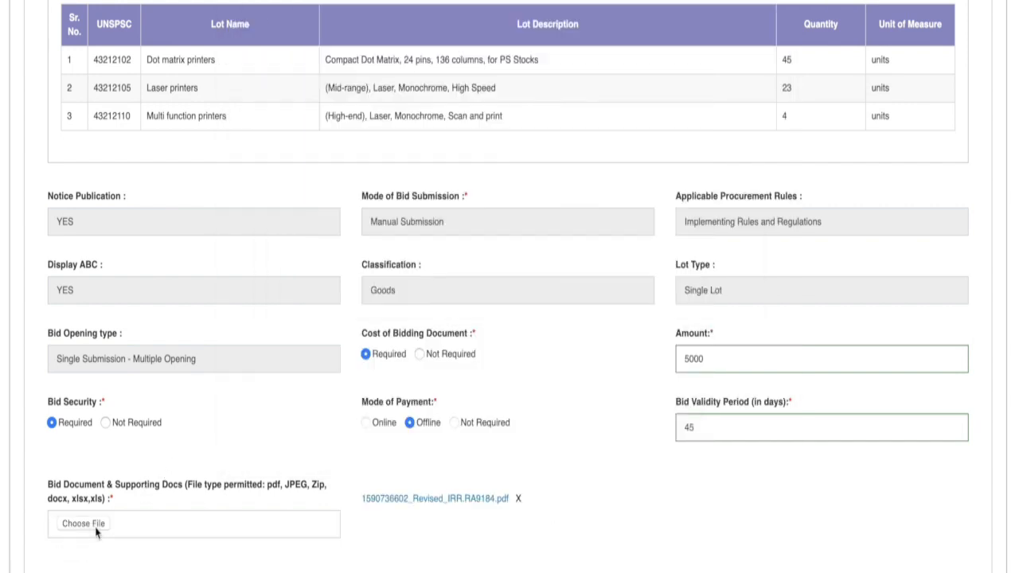
pyautogui.click(95, 532)
pyautogui.click(493, 83)
pyautogui.click(755, 448)
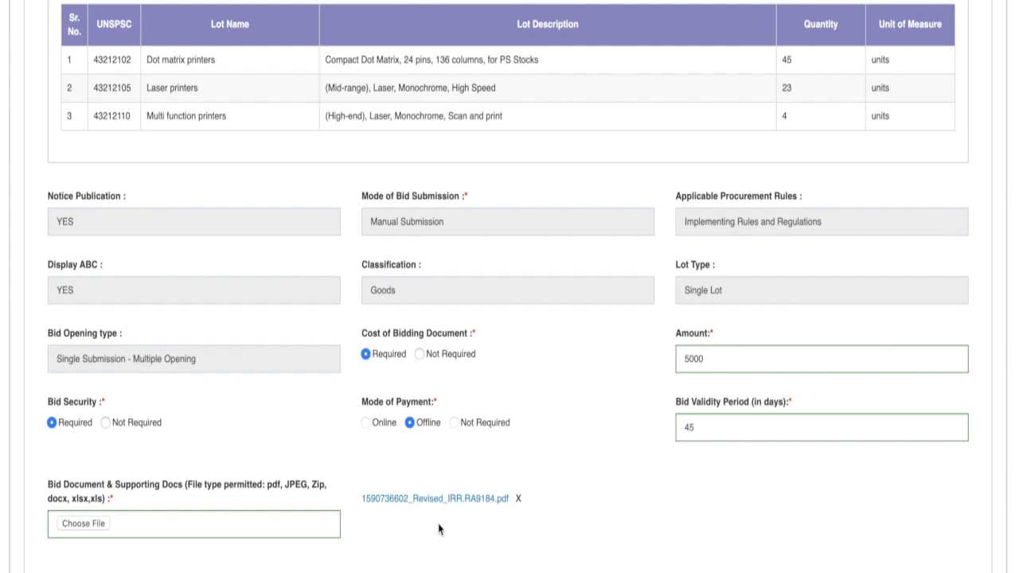
pyautogui.click(109, 523)
pyautogui.click(494, 84)
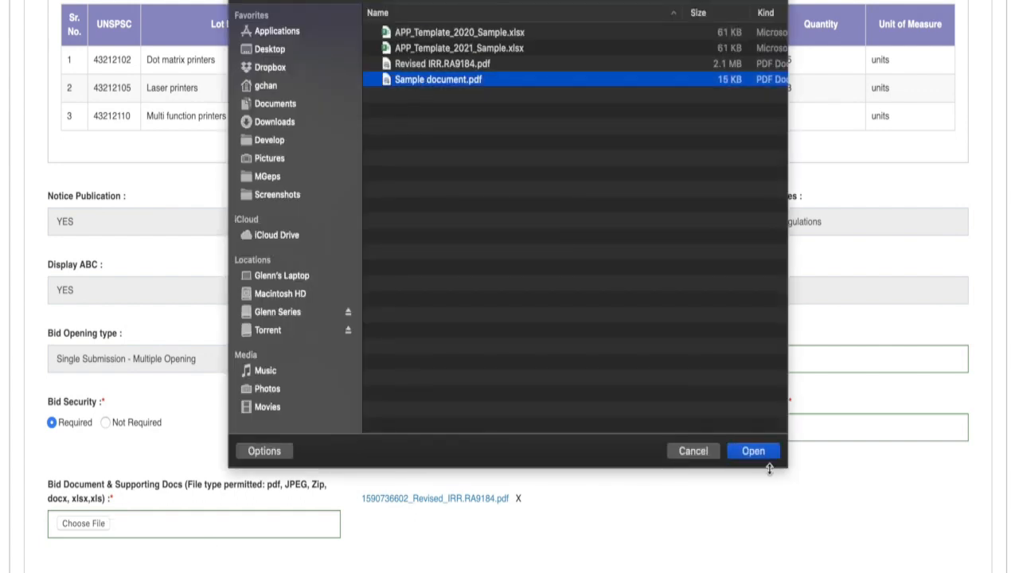
pyautogui.click(756, 448)
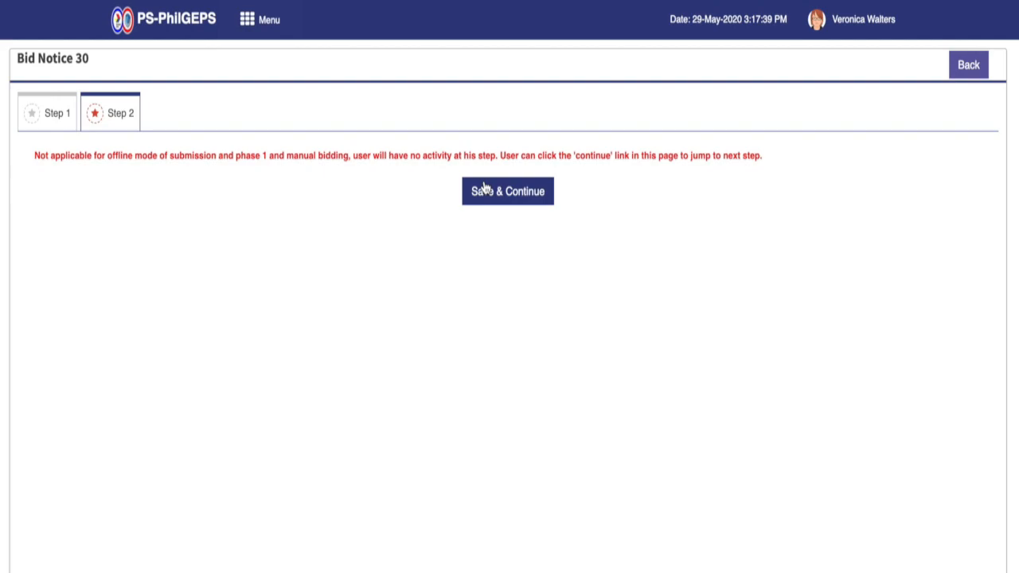
# Save the not-applicable Steps 2 and 3 to reach Step 4 invitations.
pyautogui.click(484, 186)
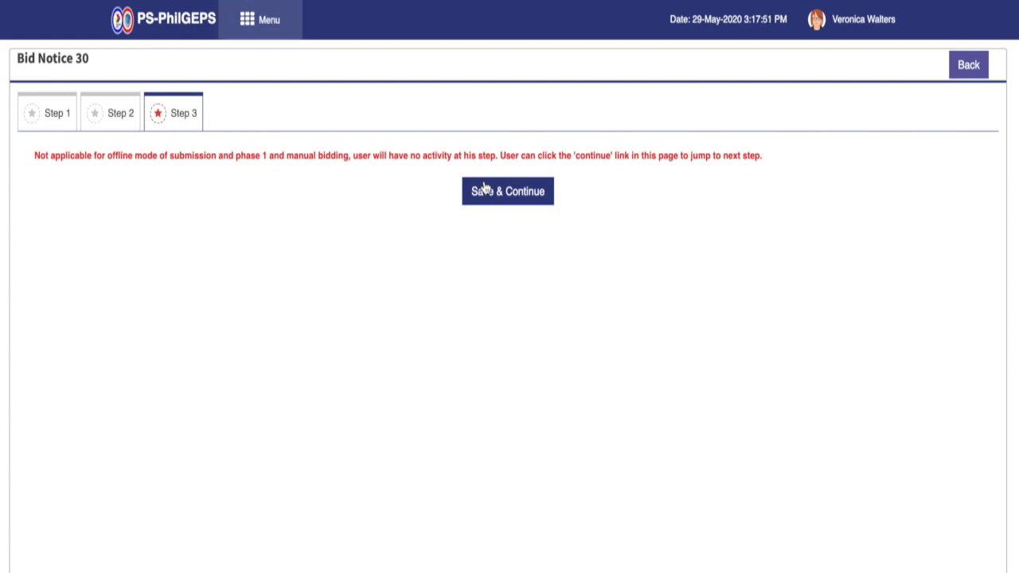
pyautogui.click(484, 189)
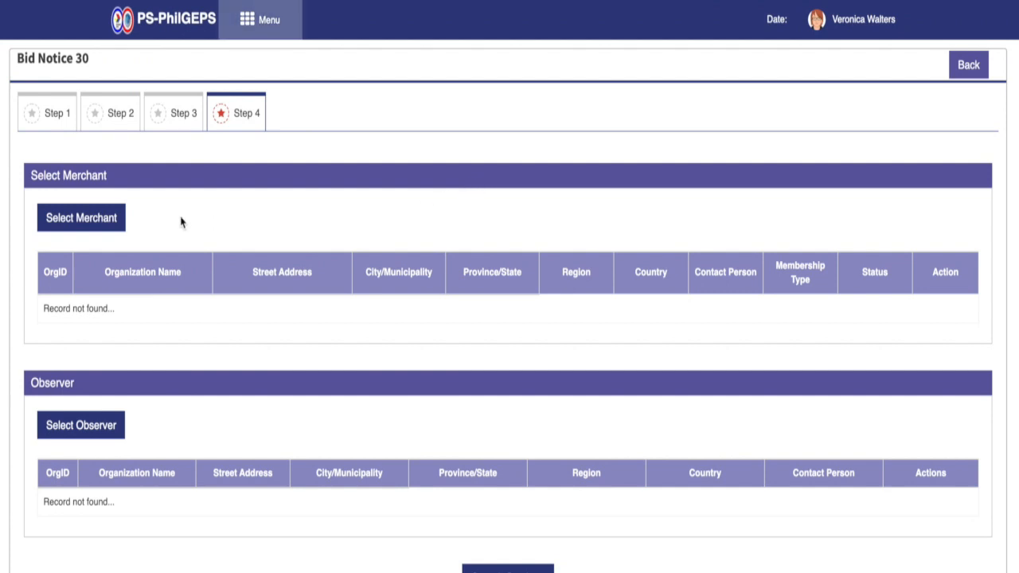
# Dismiss the 'Please add observer' alert and bring up the Search & Select Observer page.
pyautogui.click(86, 223)
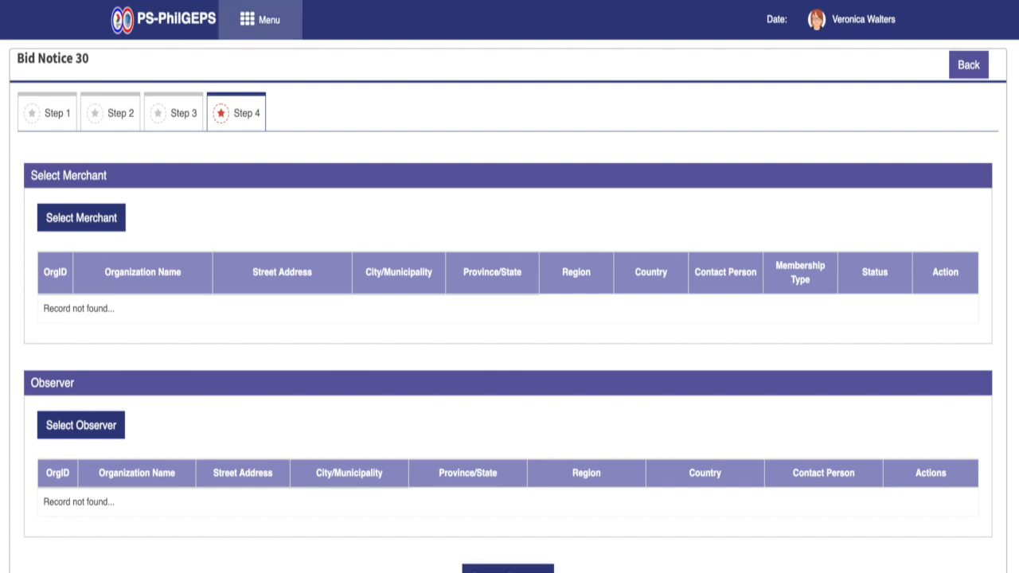
pyautogui.click(507, 568)
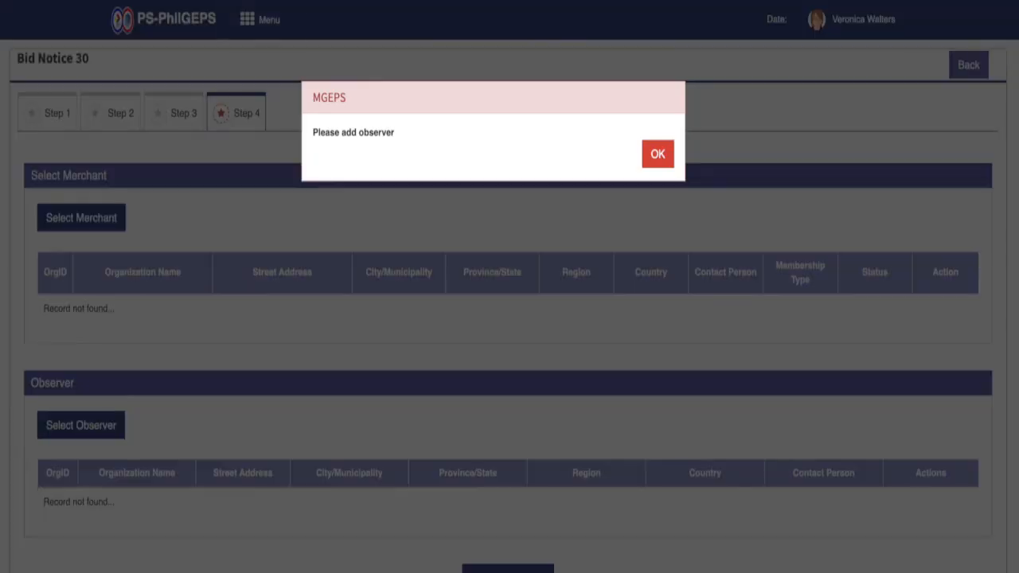
pyautogui.click(657, 153)
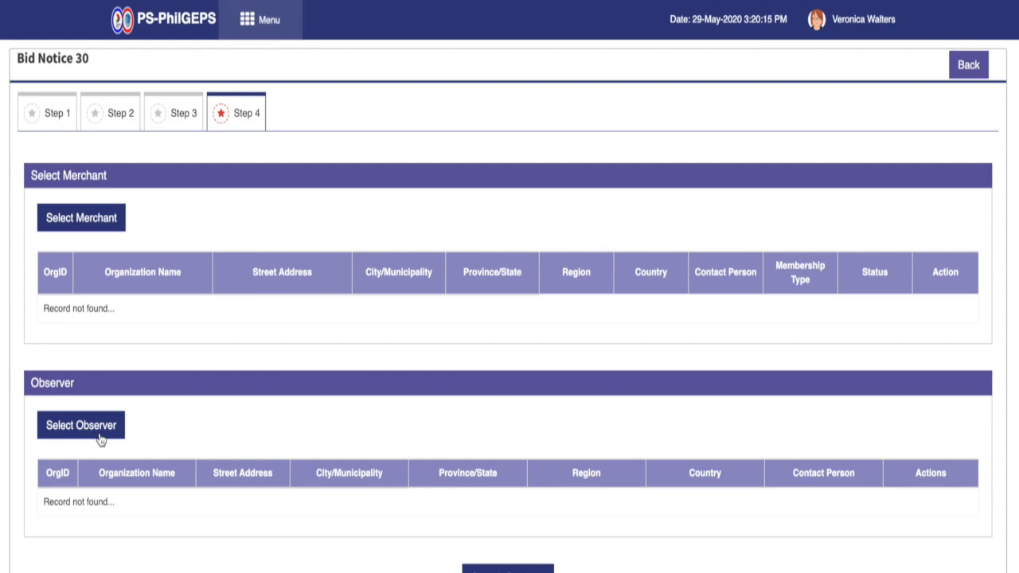
pyautogui.click(101, 436)
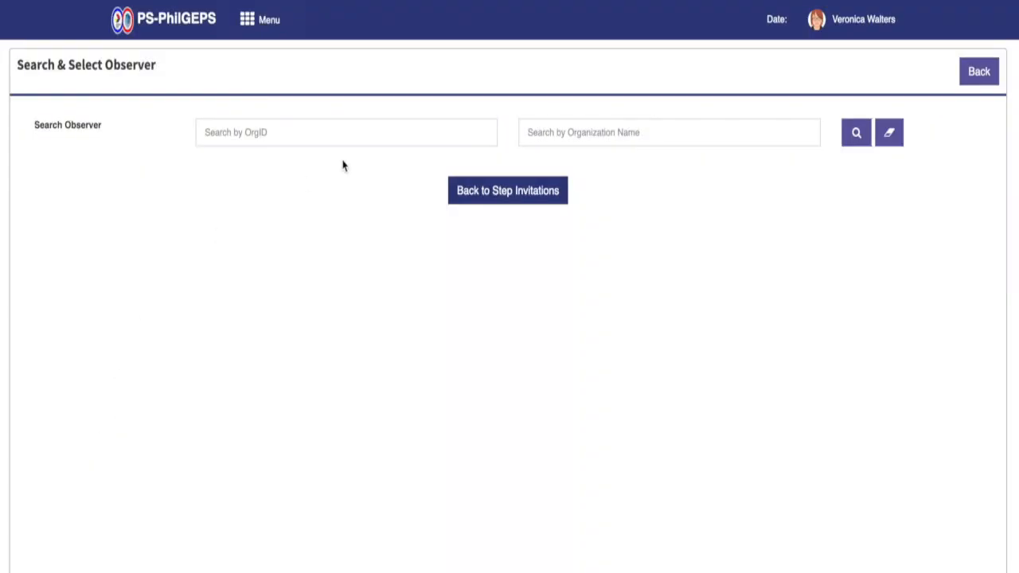
# Search 'nx', add NX Observer to the notice and return to the invitations step.
pyautogui.click(559, 139)
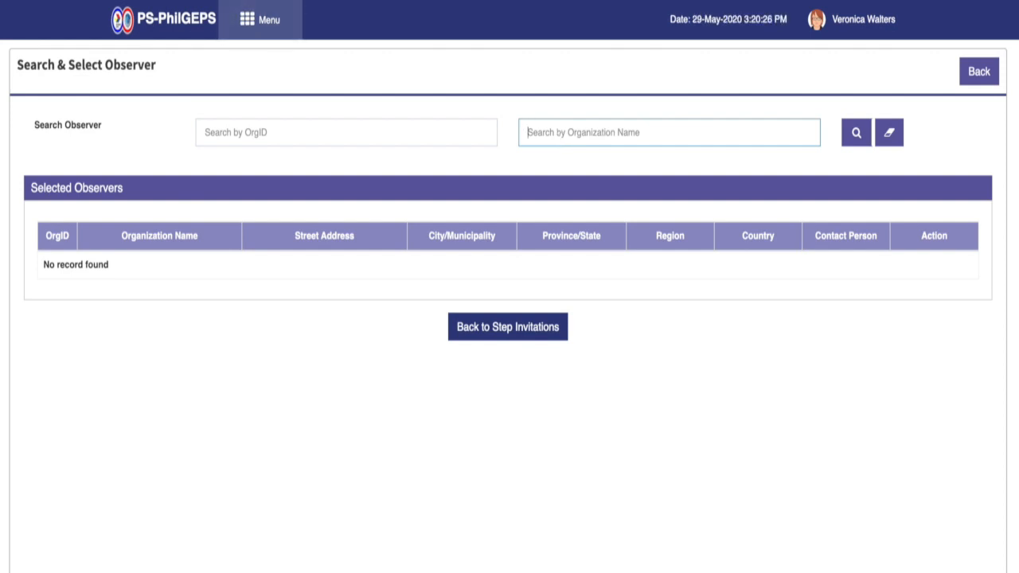
pyautogui.write('nx')
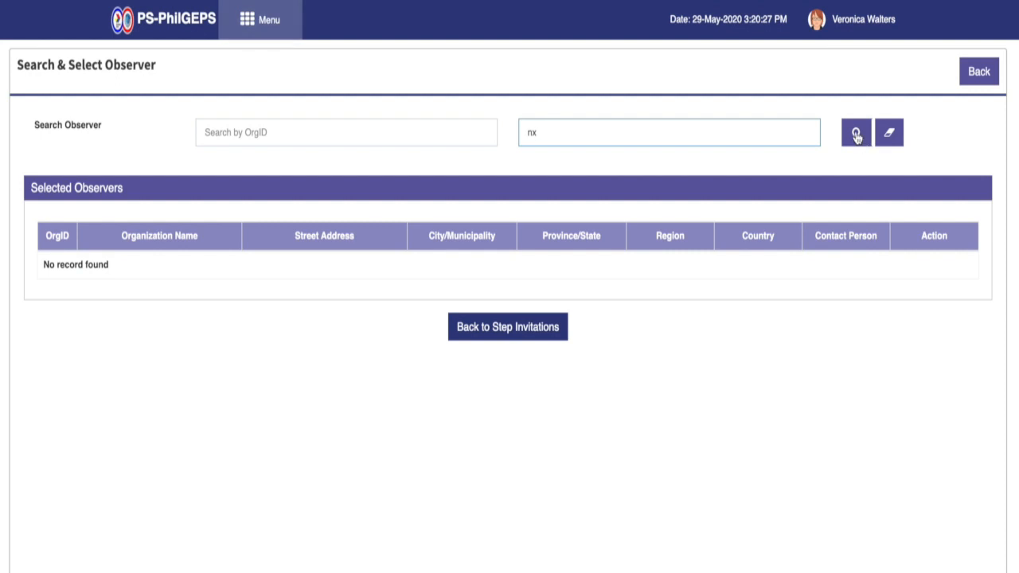
pyautogui.click(856, 136)
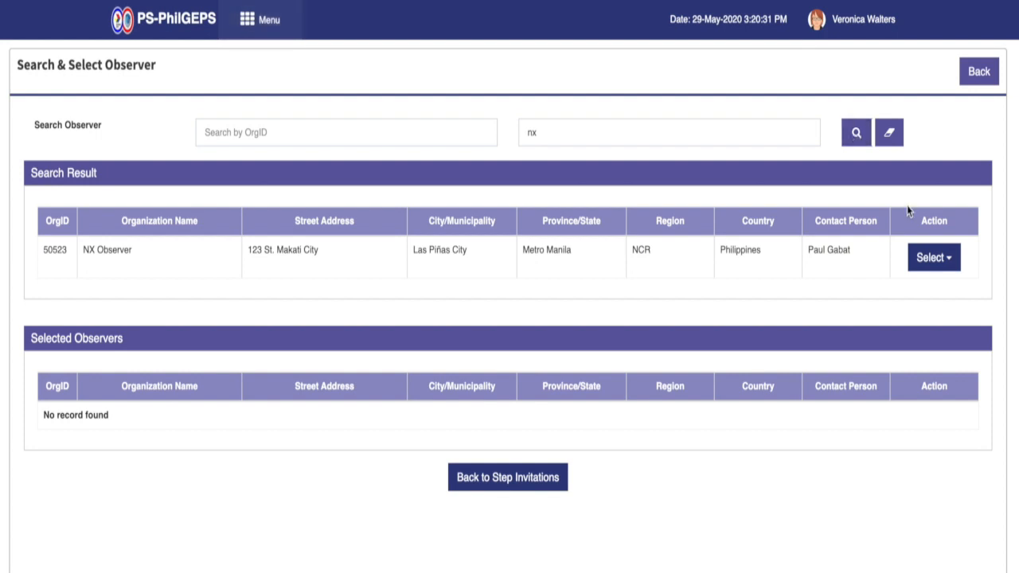
pyautogui.click(923, 265)
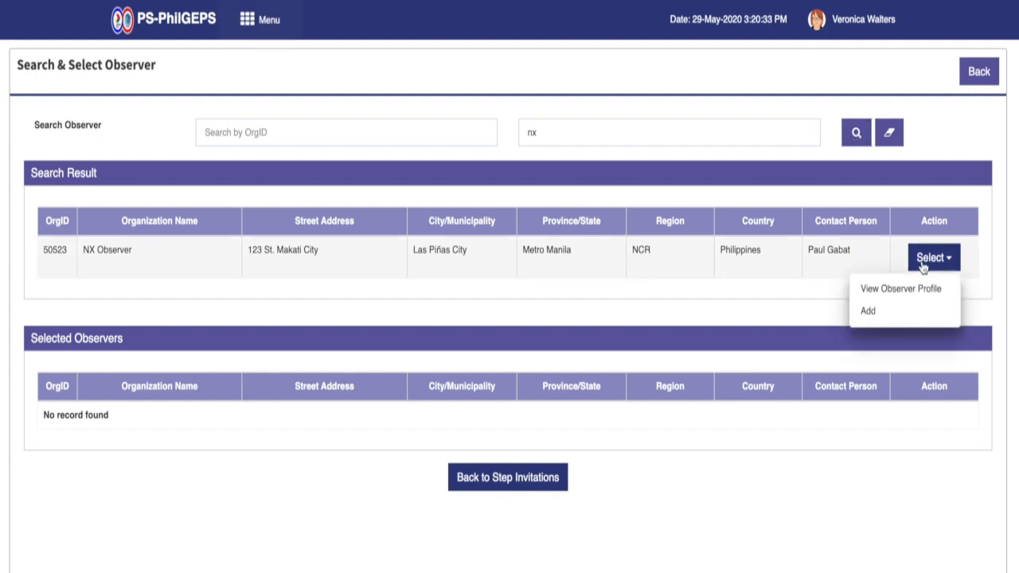
pyautogui.click(886, 314)
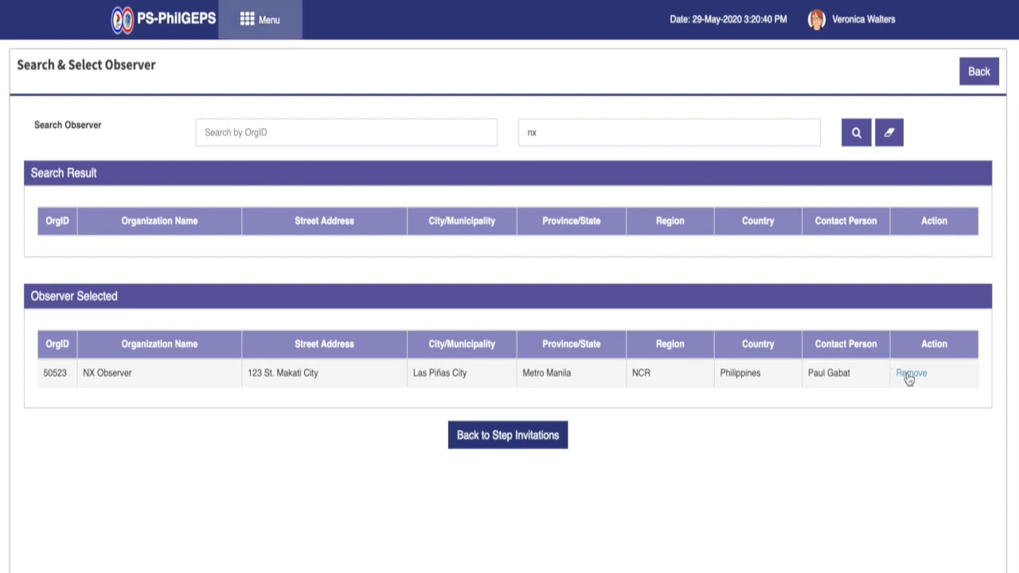
pyautogui.click(508, 434)
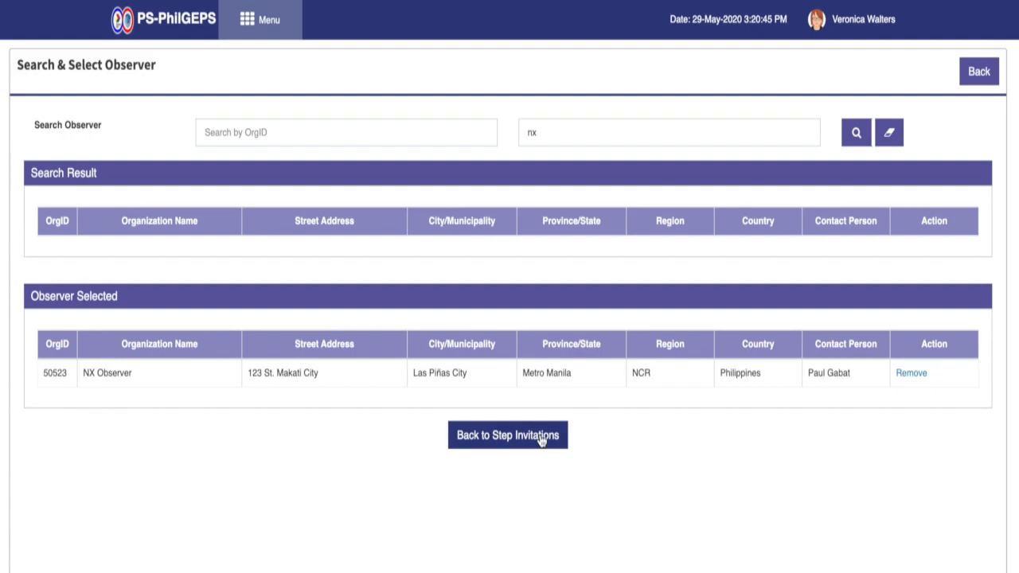
pyautogui.click(541, 440)
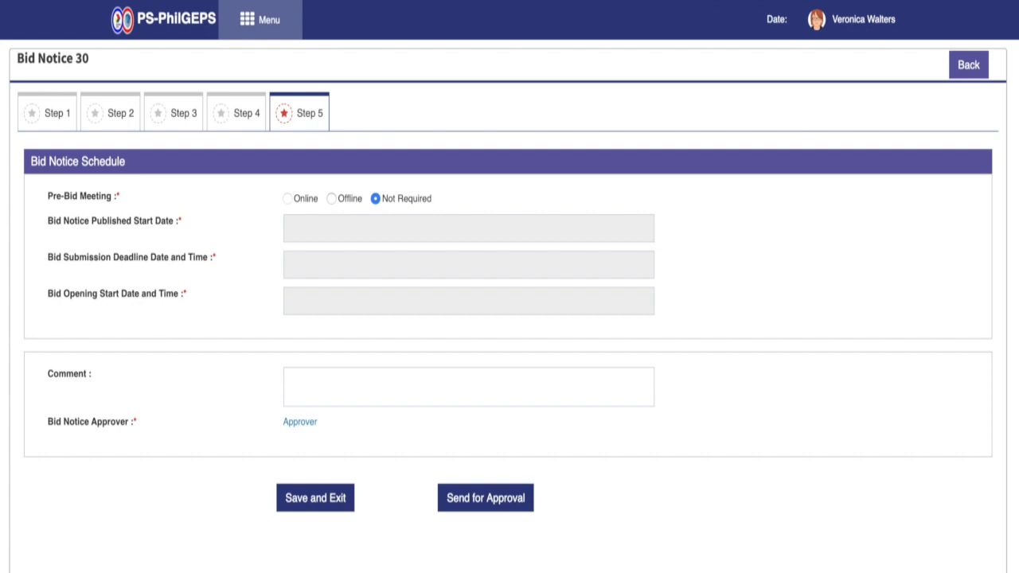
# Mark the pre-bid meeting not required and set publication start to 30-May-2020.
pyautogui.click(331, 199)
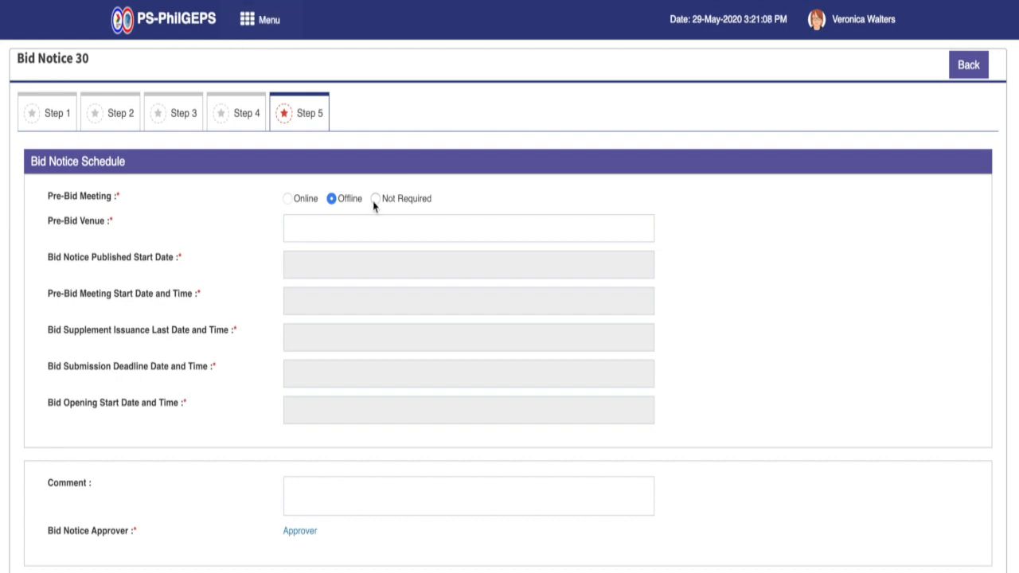
pyautogui.click(375, 198)
pyautogui.click(351, 223)
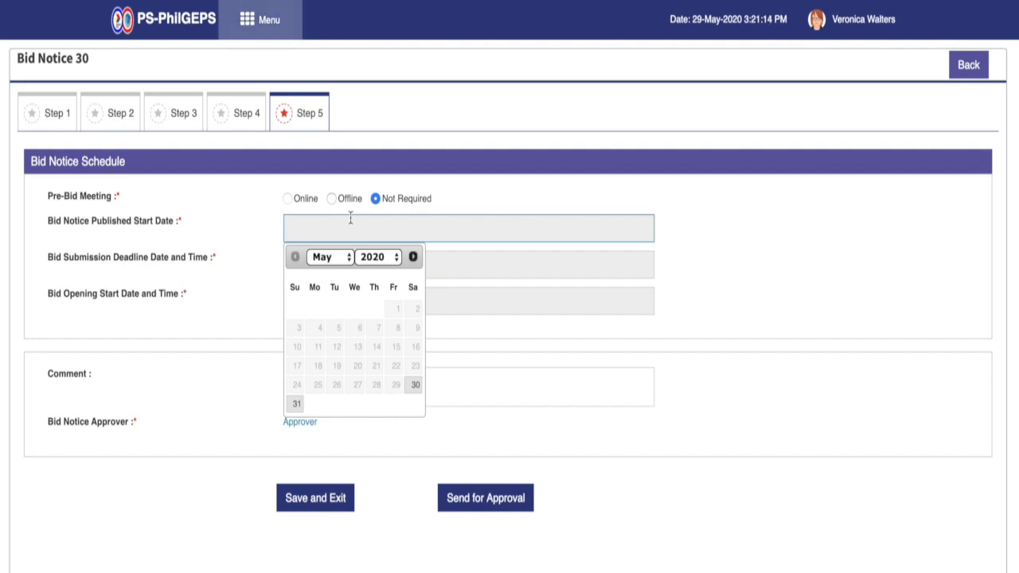
pyautogui.click(415, 384)
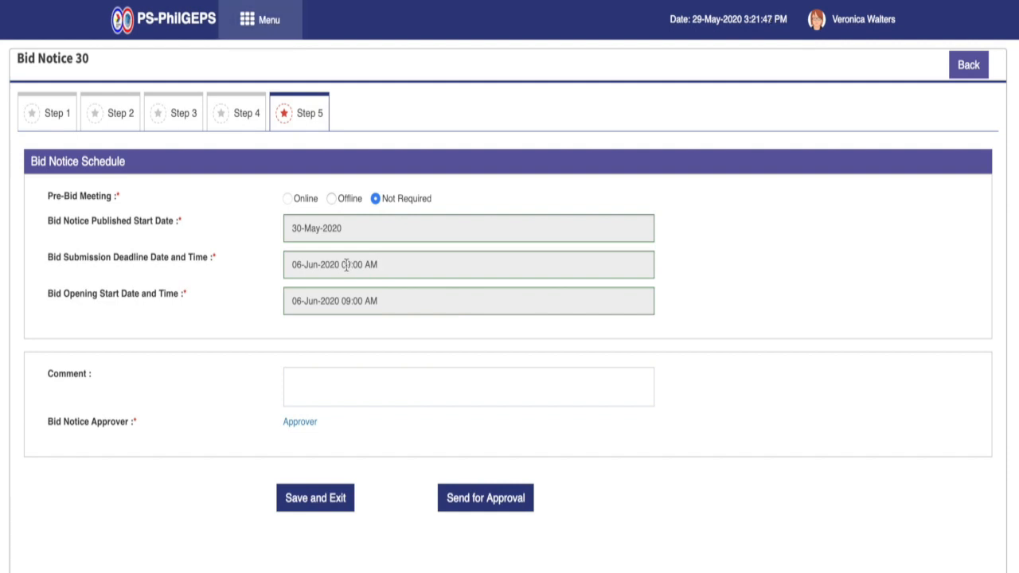
# Set the submission deadline and bid opening dates to 10 June 2020.
pyautogui.click(345, 264)
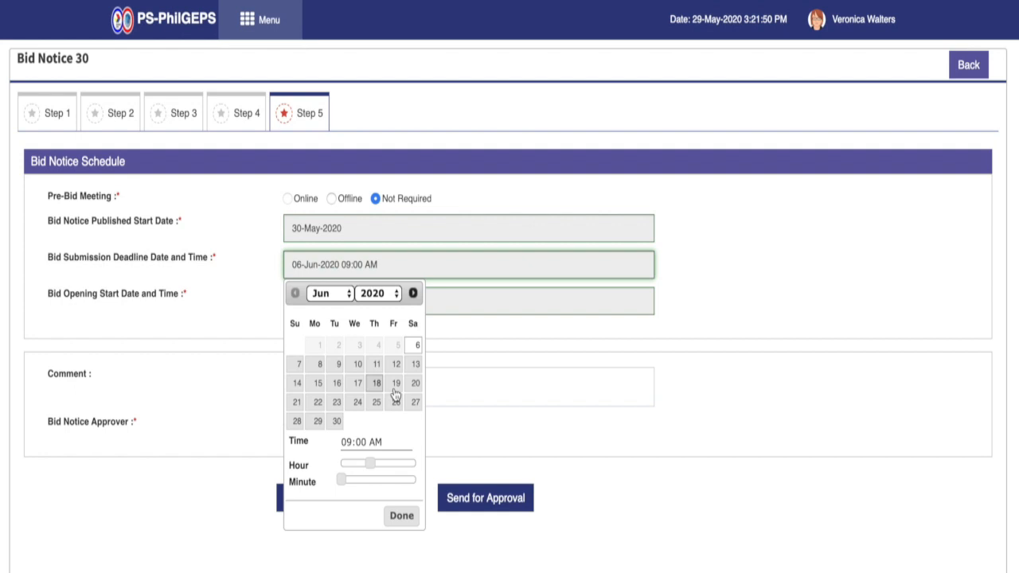
pyautogui.click(359, 363)
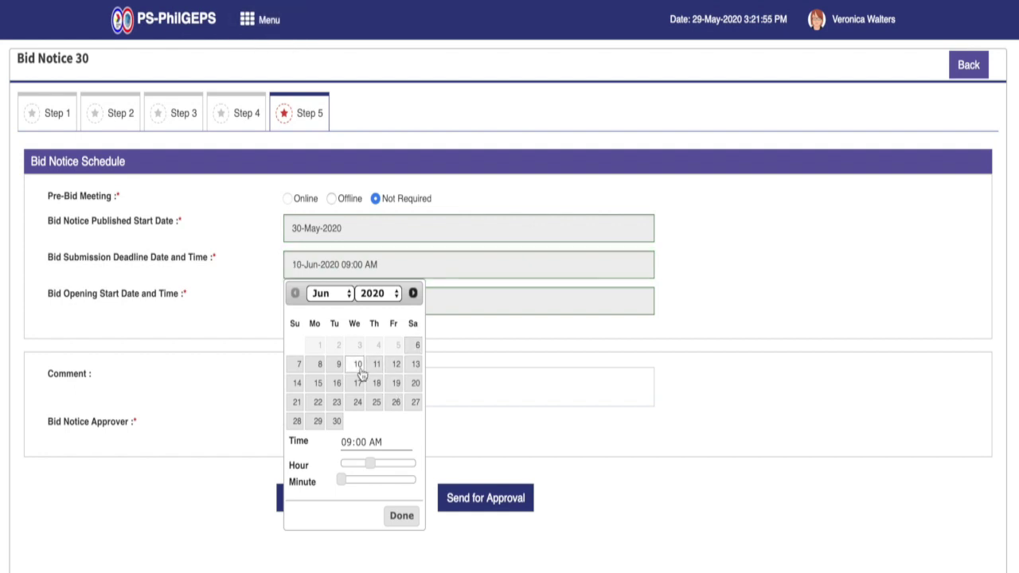
pyautogui.click(401, 515)
pyautogui.click(338, 300)
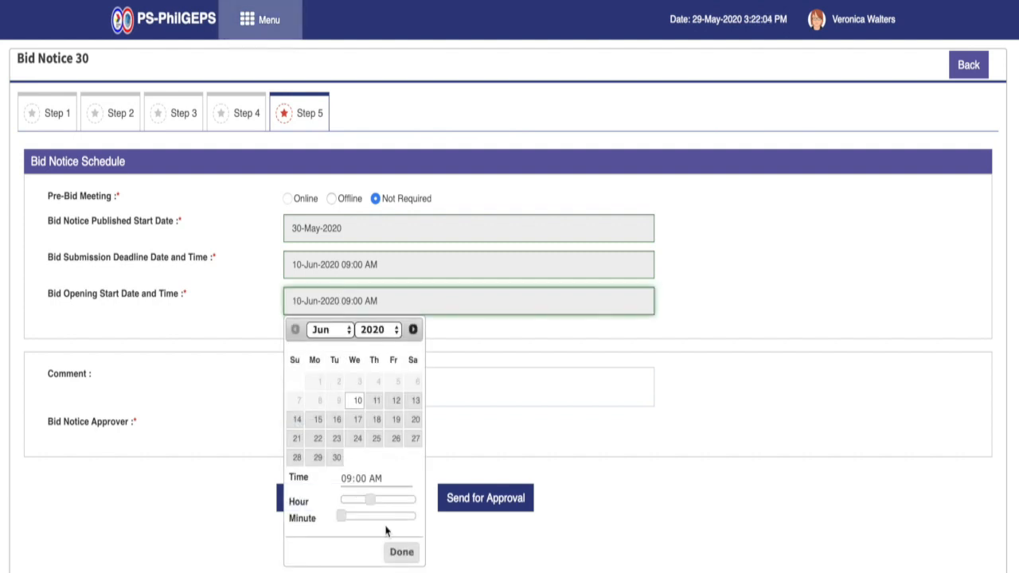
pyautogui.click(401, 551)
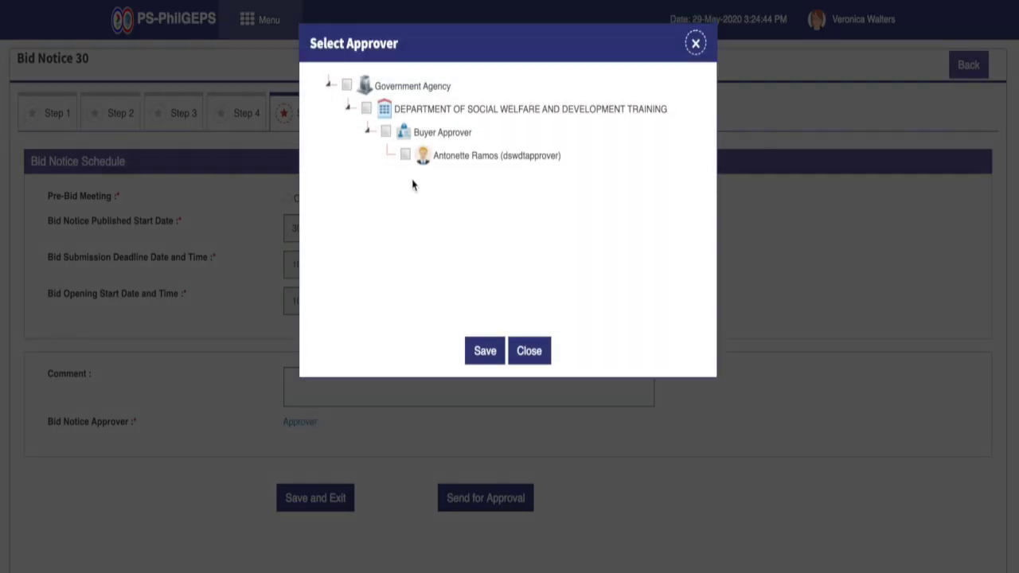
pyautogui.click(405, 156)
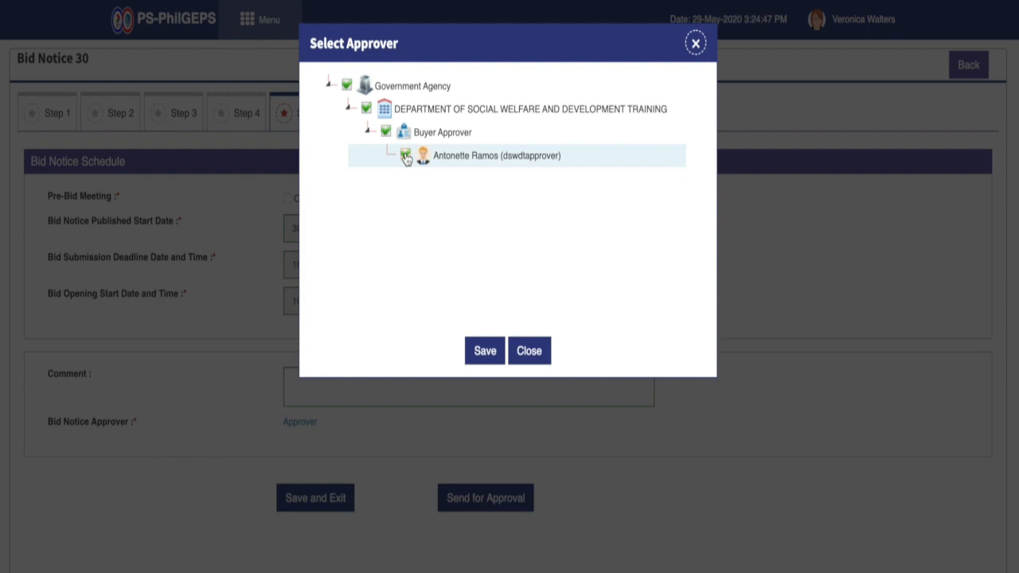
pyautogui.click(485, 351)
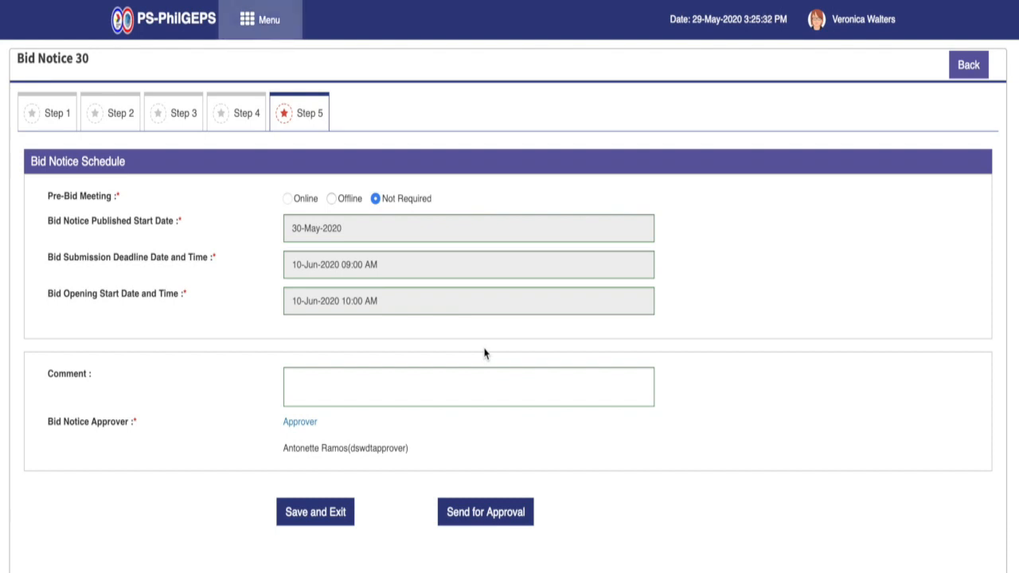
# Send Bid Notice 30 for approval and acknowledge the success message.
pyautogui.click(487, 513)
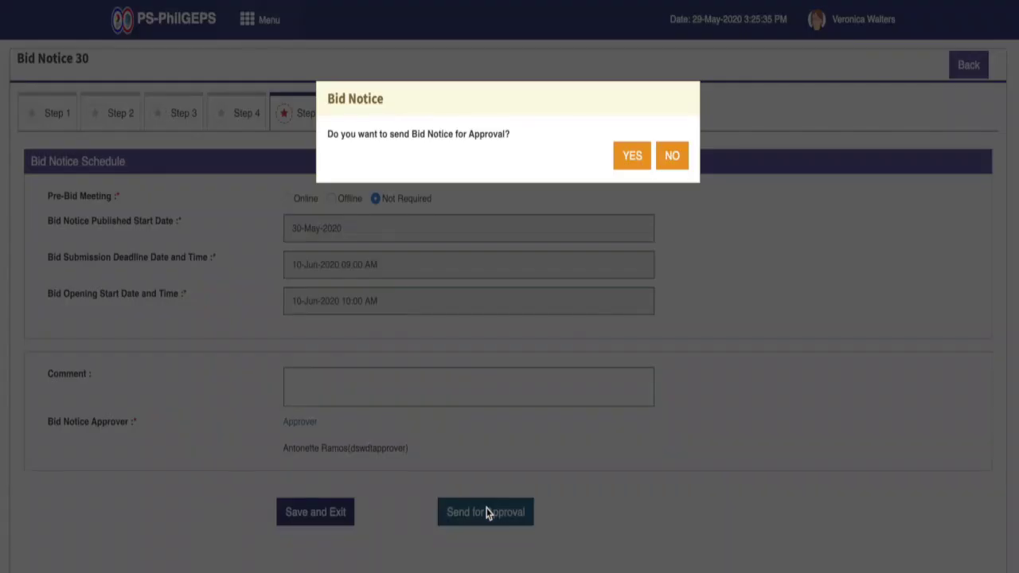
pyautogui.click(631, 156)
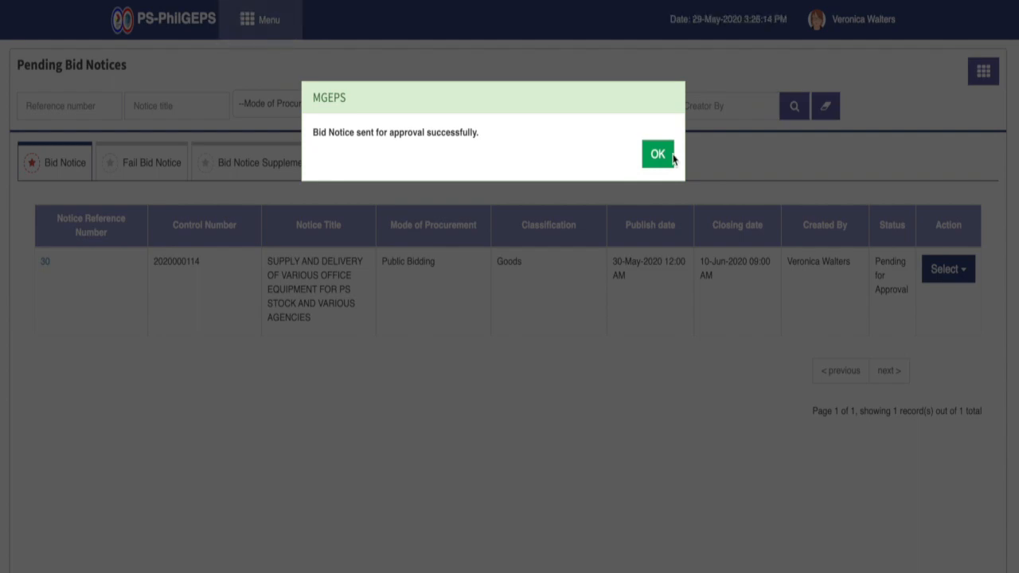
pyautogui.click(661, 154)
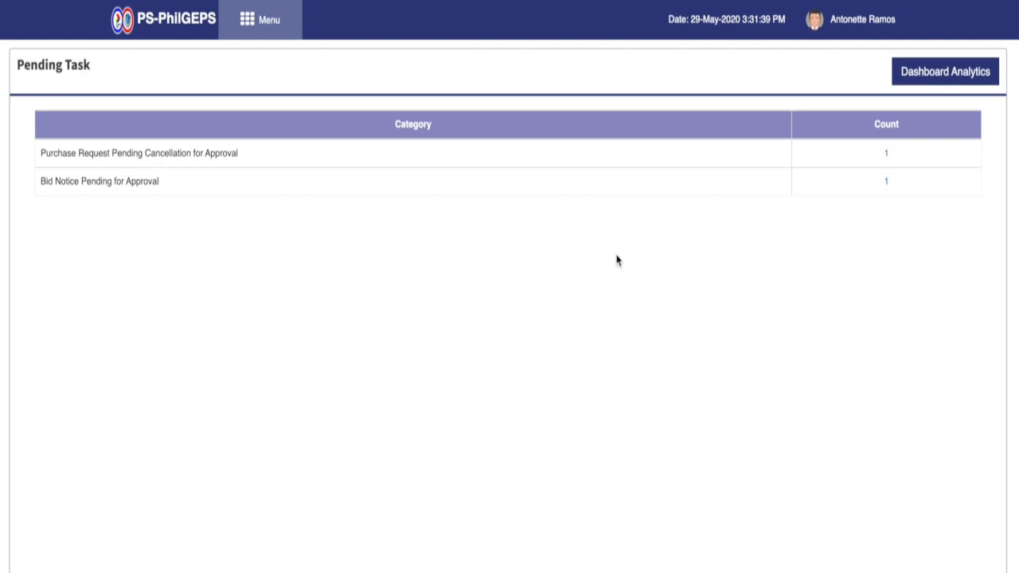
# From the pending-for-approval list, view Bid Notice 30 on its Approve & publish page.
pyautogui.click(887, 183)
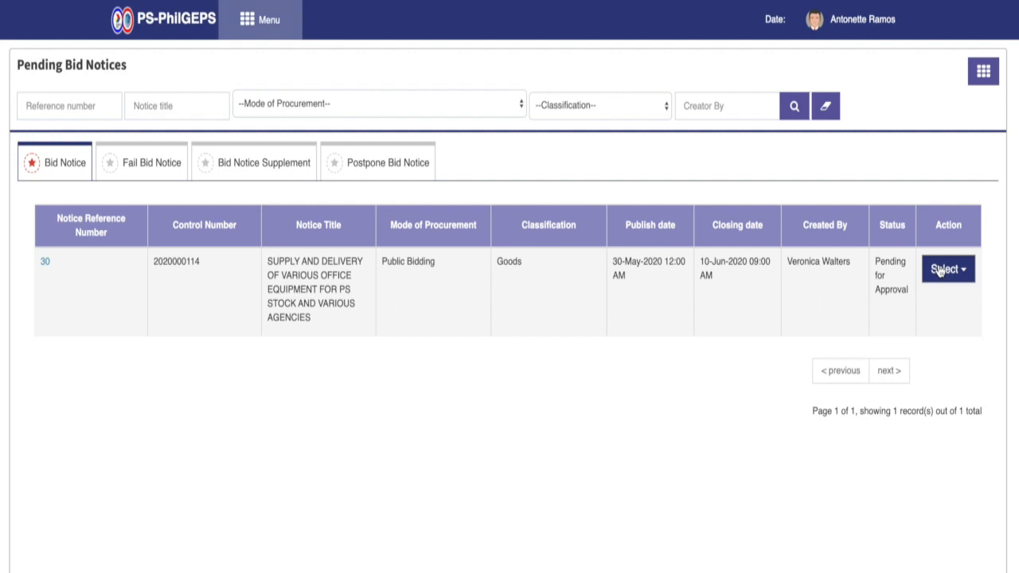
pyautogui.click(939, 271)
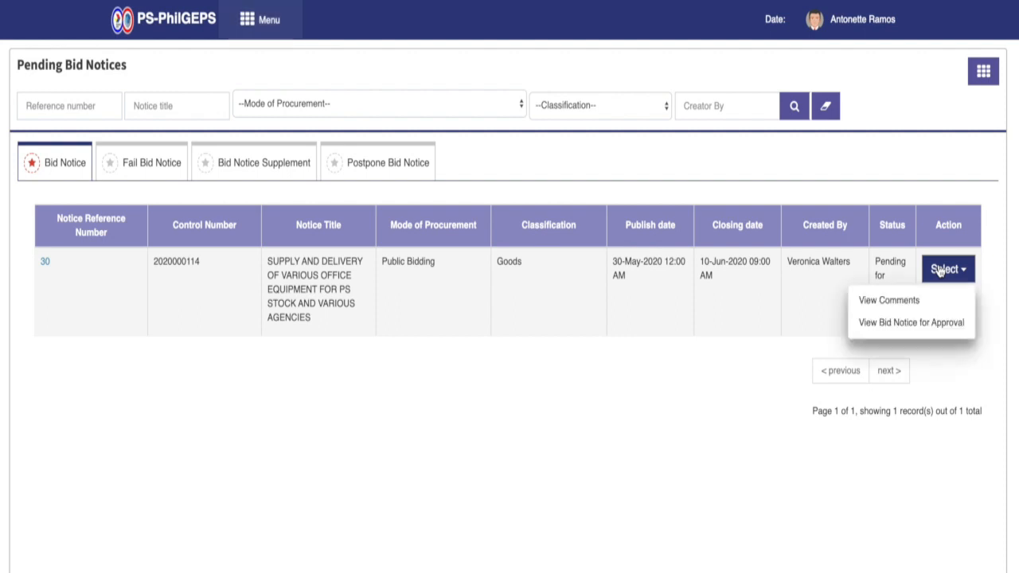
pyautogui.click(921, 324)
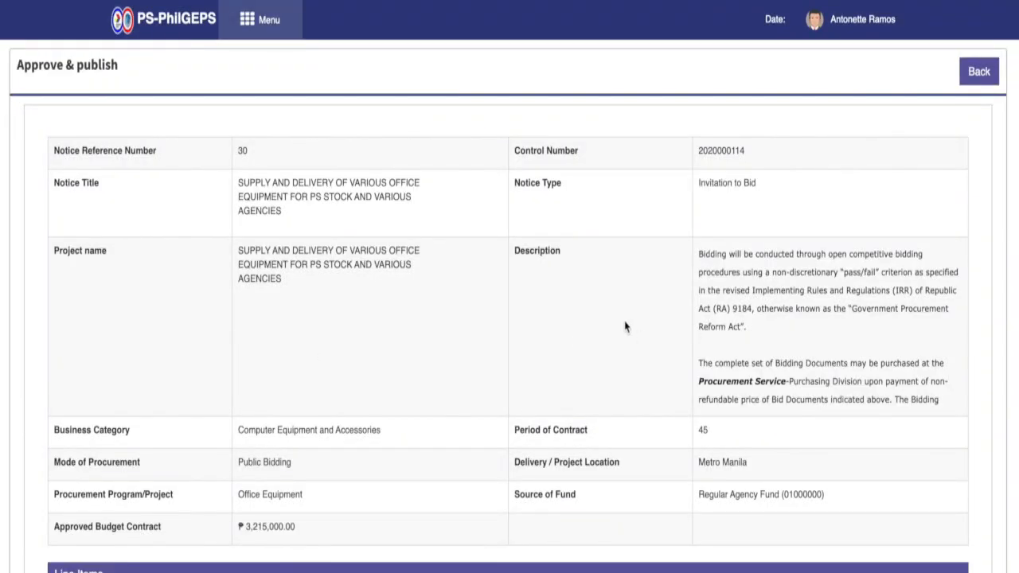
pyautogui.scroll(-3, 625, 326)
pyautogui.scroll(-2, 740, 255)
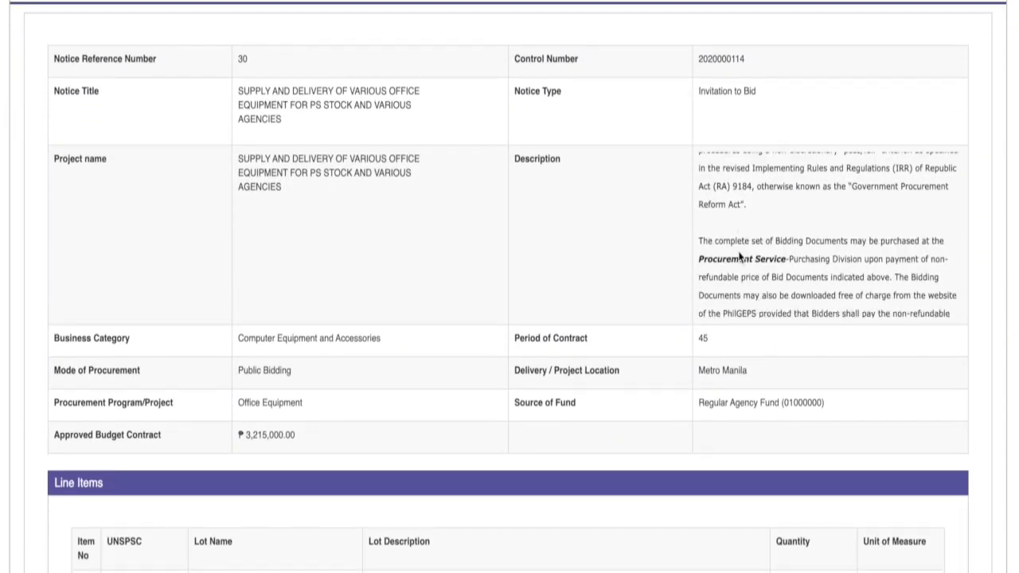
pyautogui.scroll(-3, 740, 254)
pyautogui.scroll(-3, 740, 255)
pyautogui.scroll(-3, 740, 255)
pyautogui.scroll(-3, 741, 255)
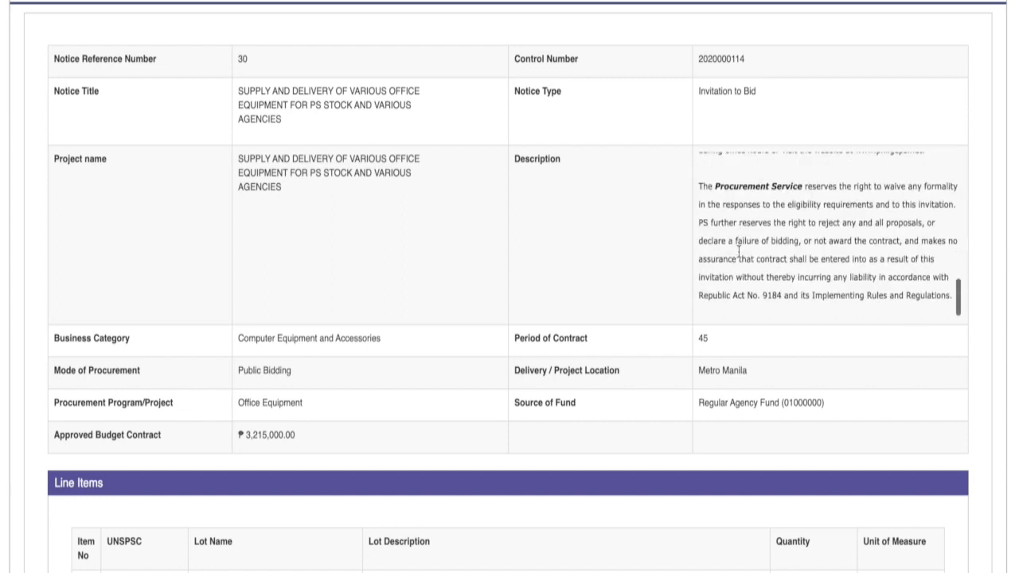
pyautogui.scroll(-3, 740, 253)
pyautogui.scroll(-2, 740, 253)
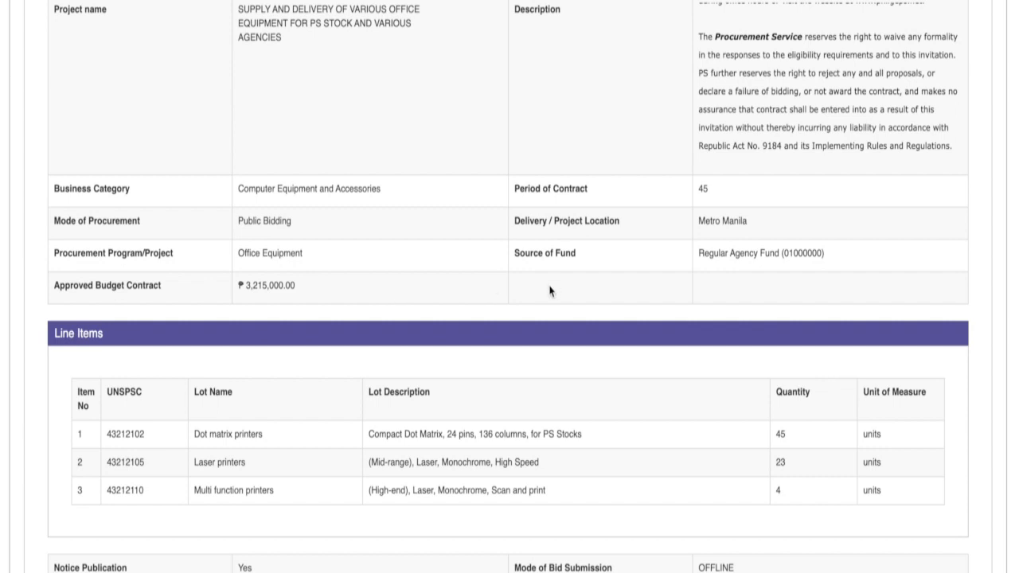
pyautogui.scroll(-2, 422, 374)
pyautogui.scroll(-2, 422, 374)
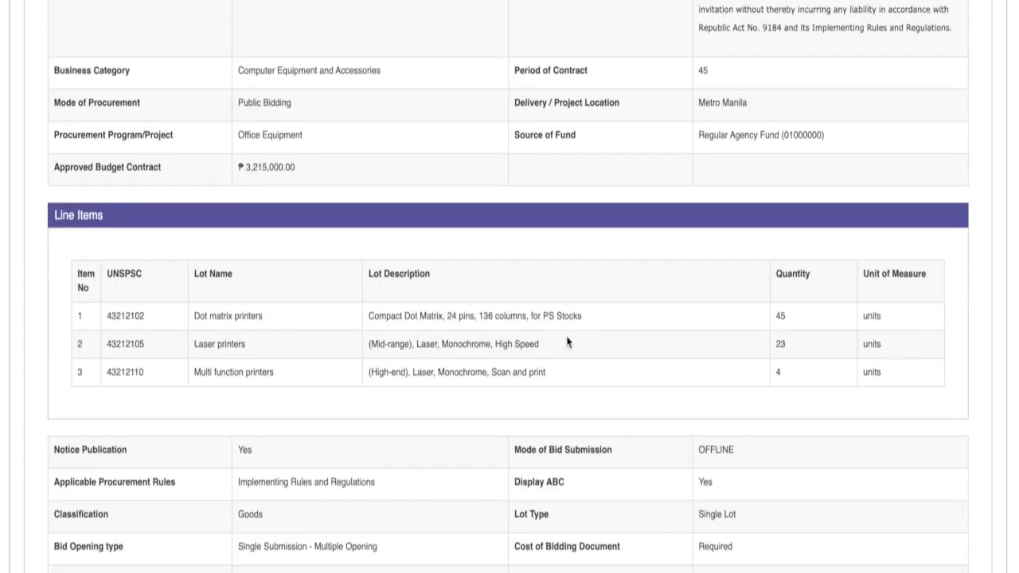
pyautogui.scroll(-1, 777, 385)
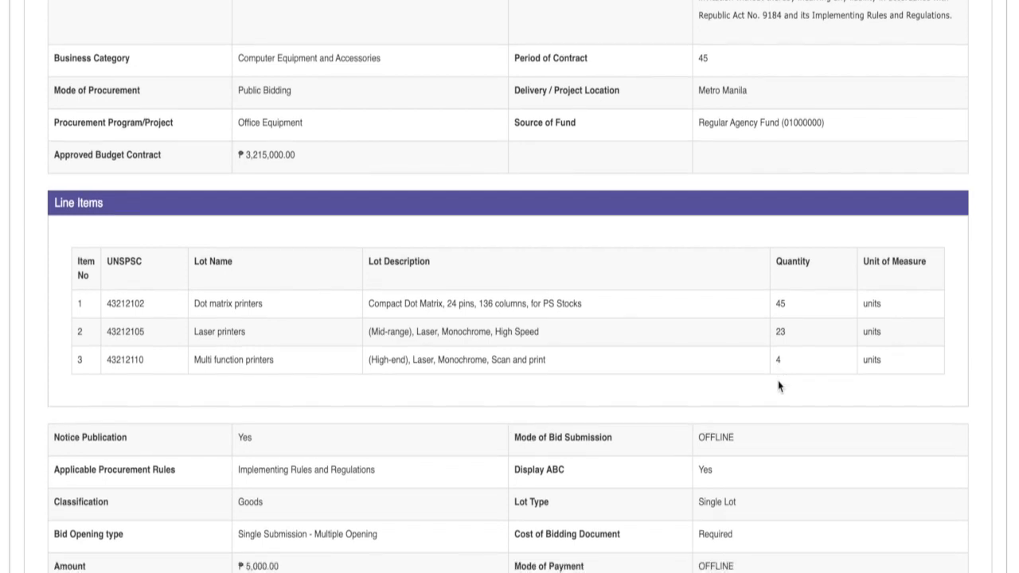
pyautogui.scroll(-2, 777, 385)
pyautogui.scroll(-2, 778, 386)
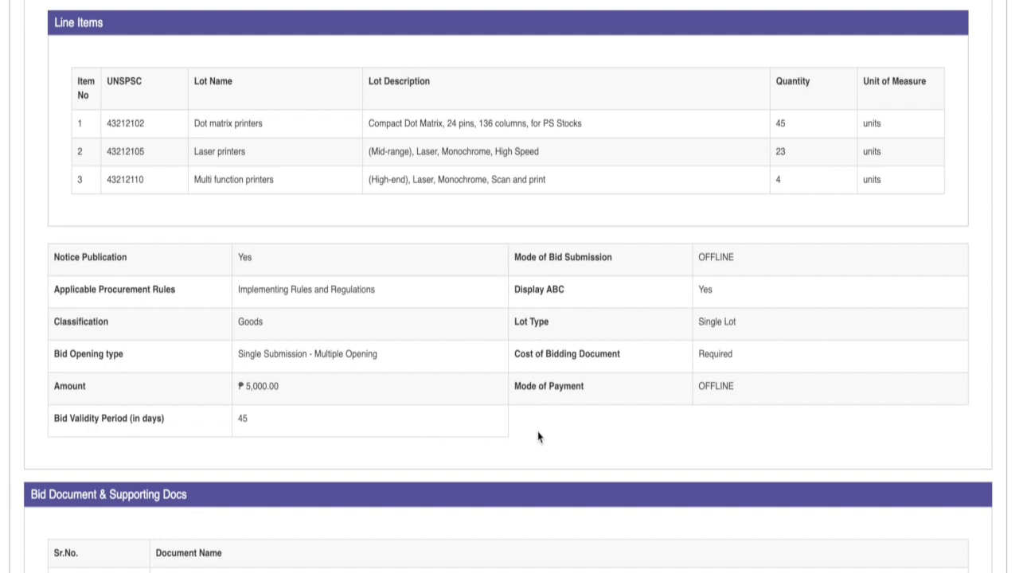
pyautogui.scroll(-1, 537, 436)
pyautogui.scroll(-2, 537, 436)
pyautogui.scroll(-1, 537, 436)
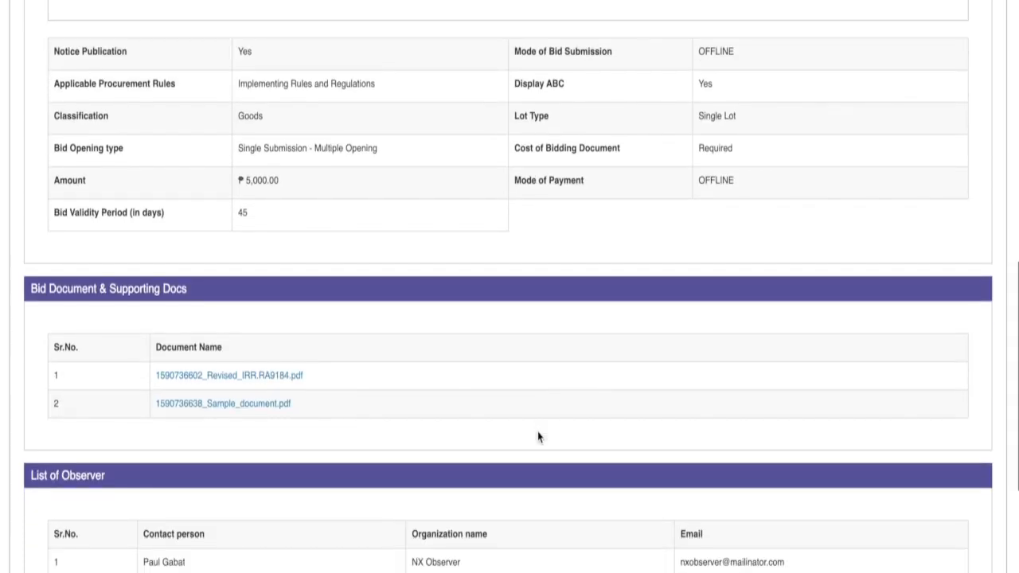
pyautogui.scroll(-1, 538, 436)
pyautogui.scroll(-1, 537, 436)
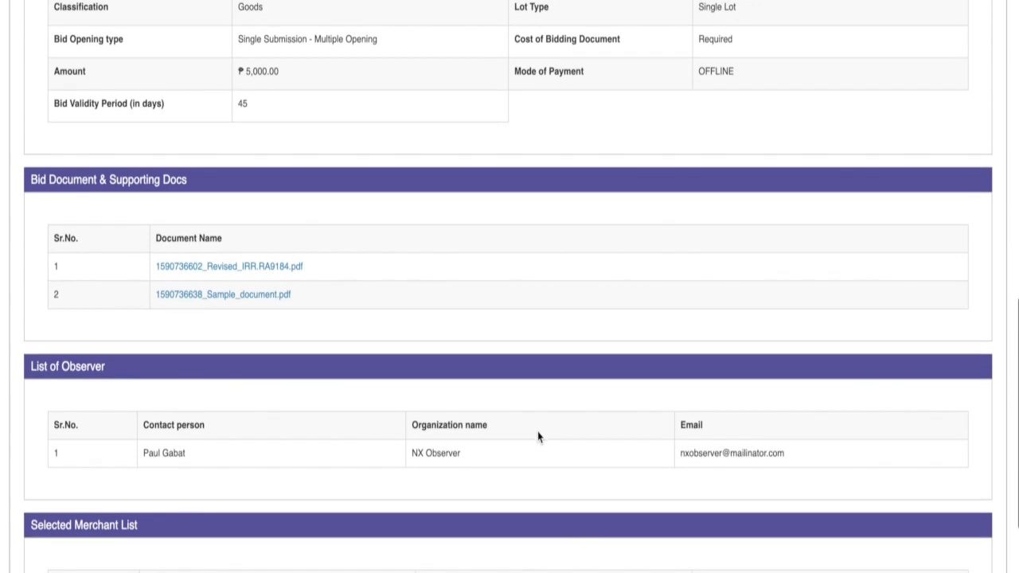
pyautogui.scroll(-1, 537, 436)
pyautogui.scroll(-1, 537, 436)
pyautogui.scroll(-1, 537, 436)
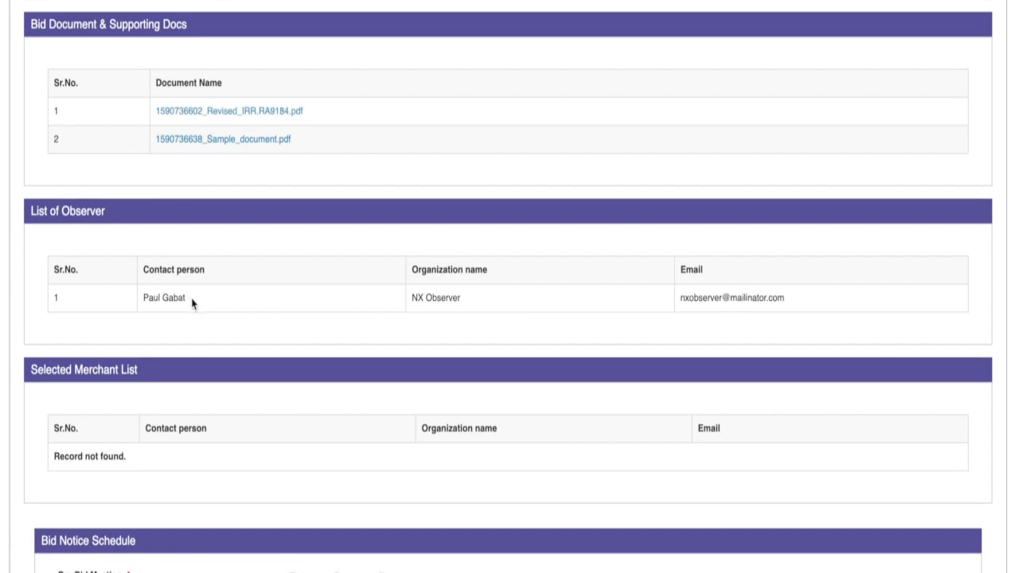
pyautogui.scroll(-2, 192, 302)
pyautogui.scroll(-2, 192, 301)
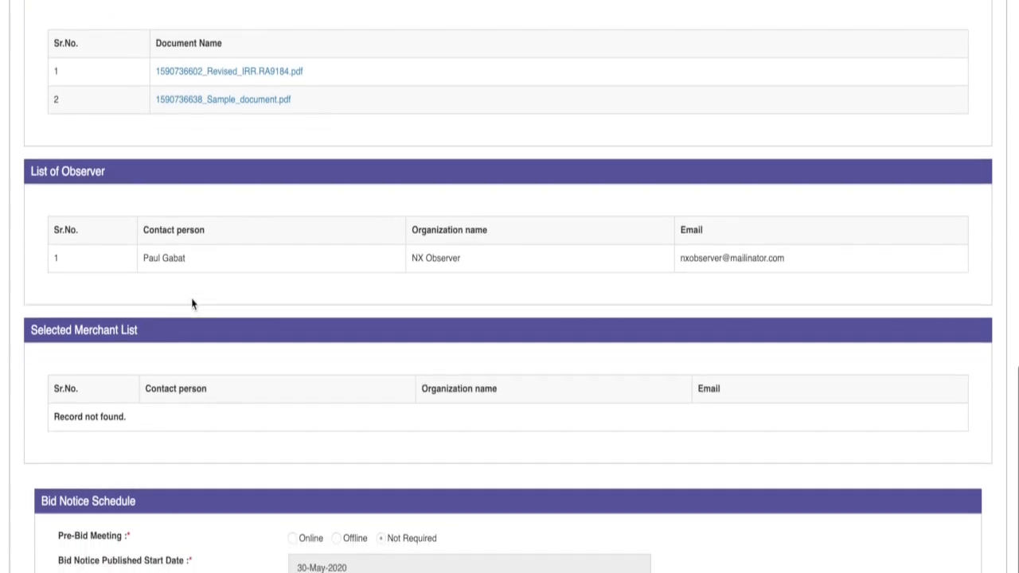
pyautogui.scroll(-1, 192, 303)
pyautogui.scroll(-1, 192, 303)
pyautogui.scroll(-1, 191, 303)
pyautogui.scroll(-1, 192, 302)
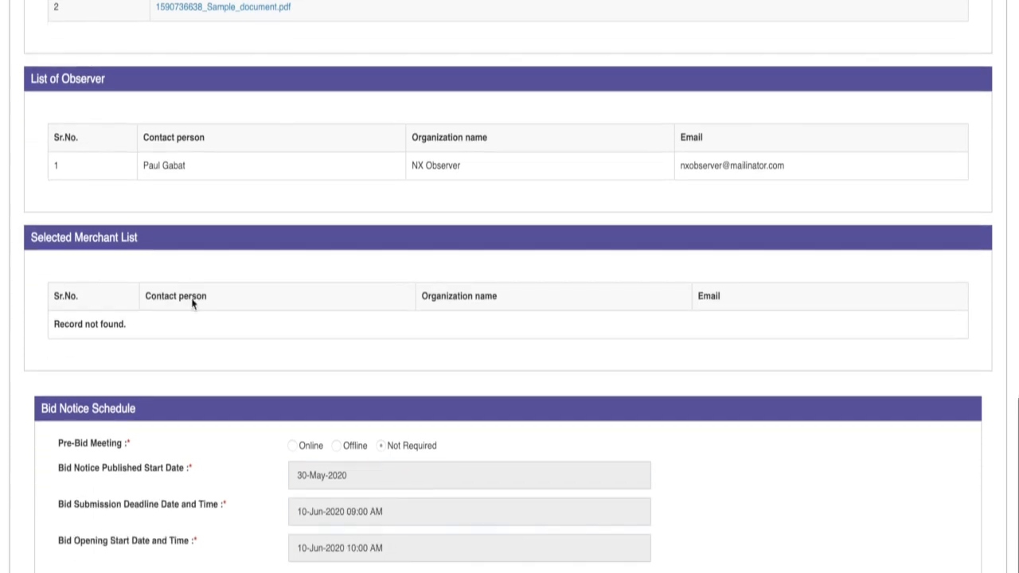
pyautogui.scroll(-1, 192, 302)
pyautogui.scroll(-1, 191, 303)
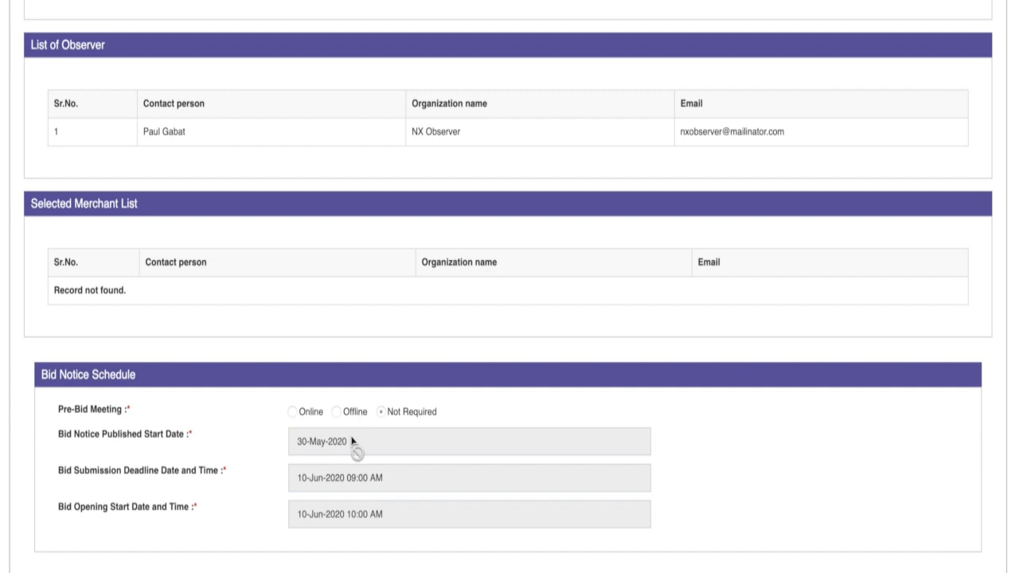
pyautogui.scroll(-1, 335, 502)
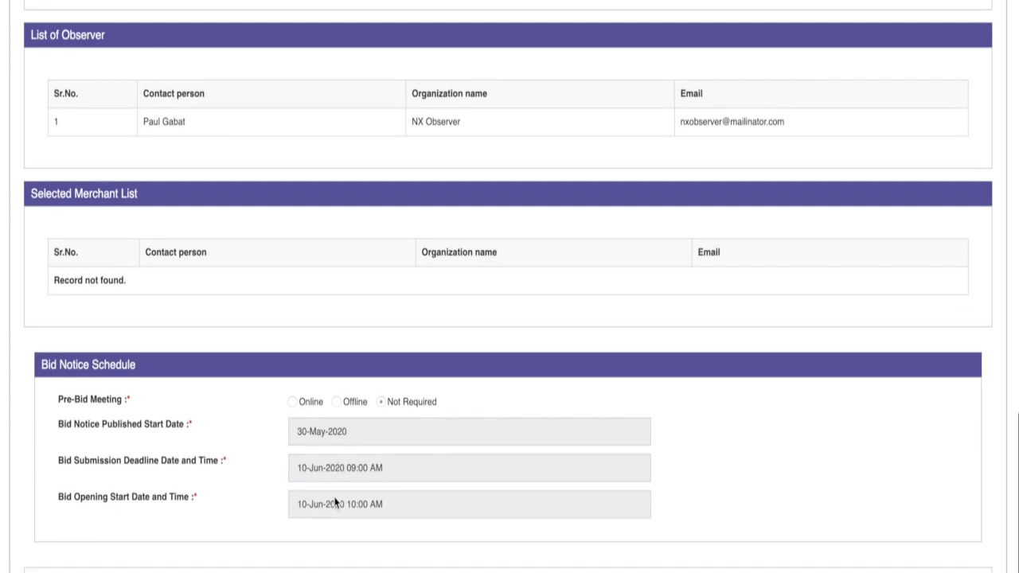
pyautogui.scroll(-2, 335, 501)
pyautogui.scroll(-1, 335, 501)
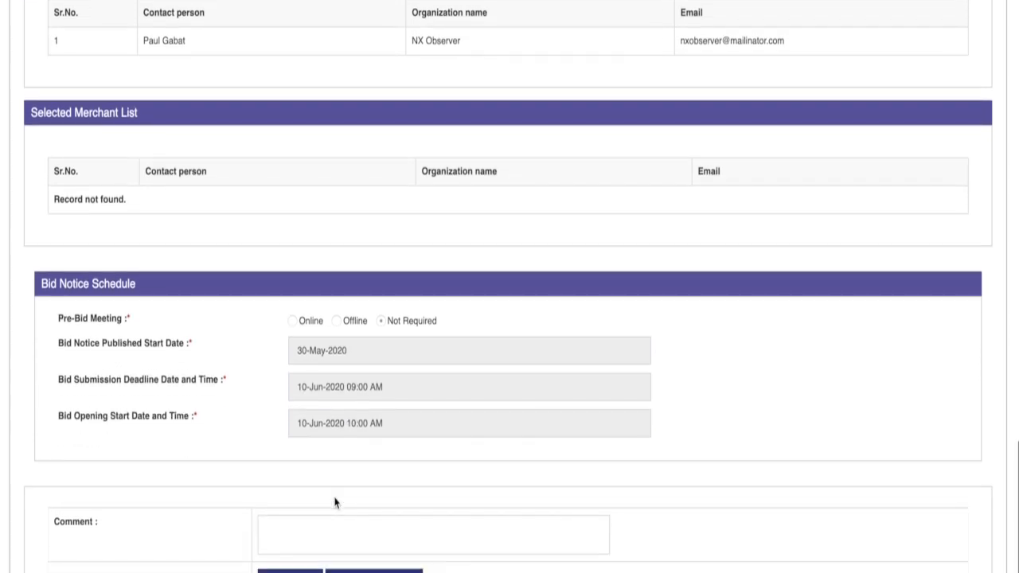
pyautogui.scroll(-1, 335, 501)
# Replace the review comment text with 'Approve'.
pyautogui.click(335, 498)
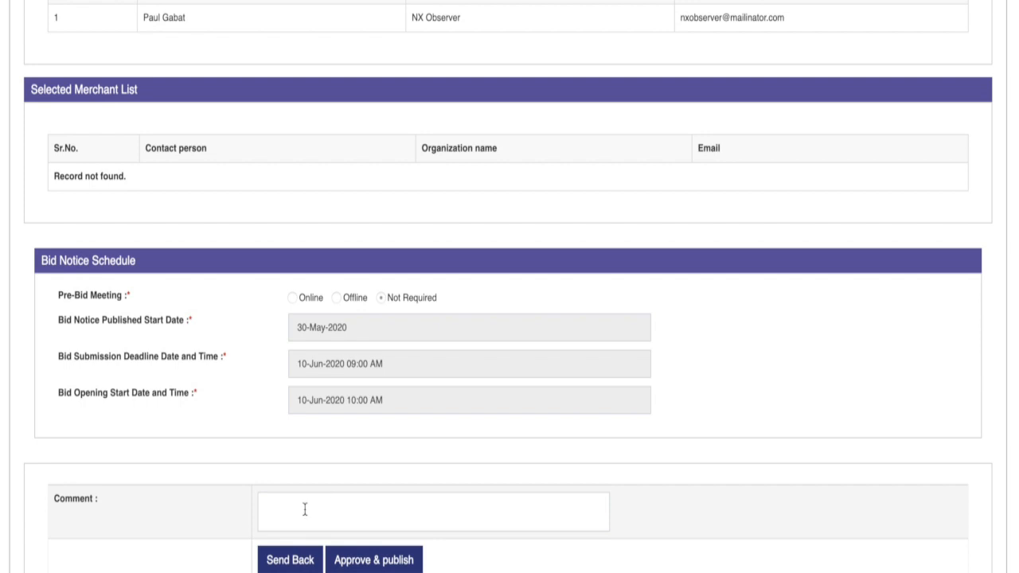
pyautogui.click(305, 510)
pyautogui.write('Send back for a')
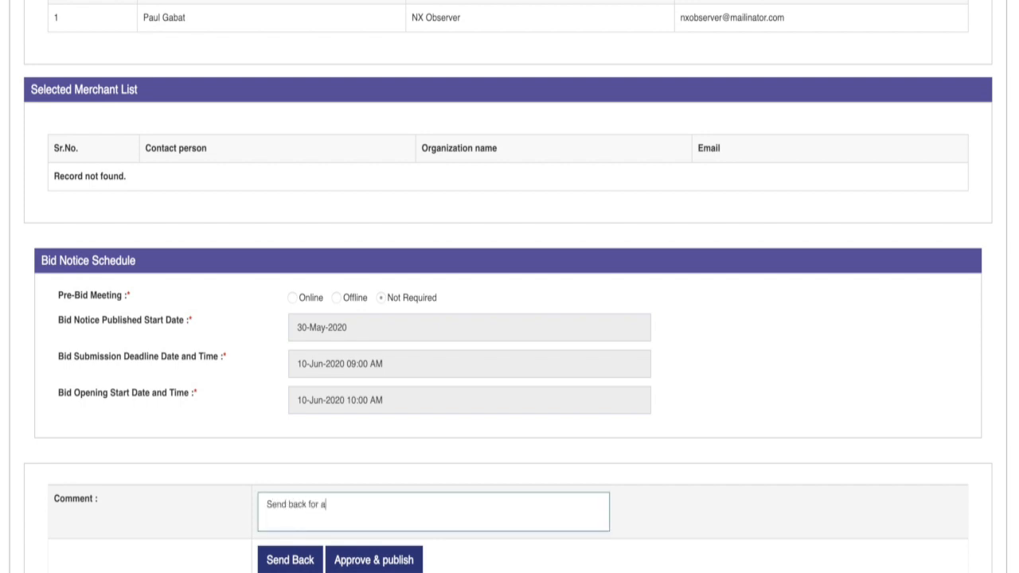
pyautogui.write('dditional Bid Docs')
pyautogui.hotkey('ctrl', 'a')
pyautogui.press('BackSpace')
pyautogui.write('App')
pyautogui.write('pr')
pyautogui.write('e')
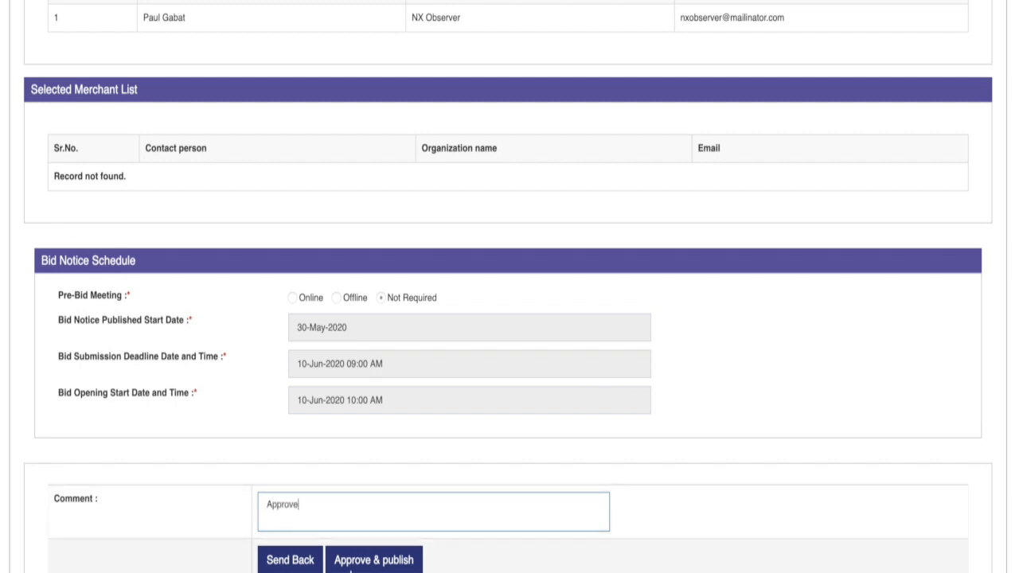
# Approve and publish Bid Notice 30, confirming YES in the dialog.
pyautogui.click(373, 560)
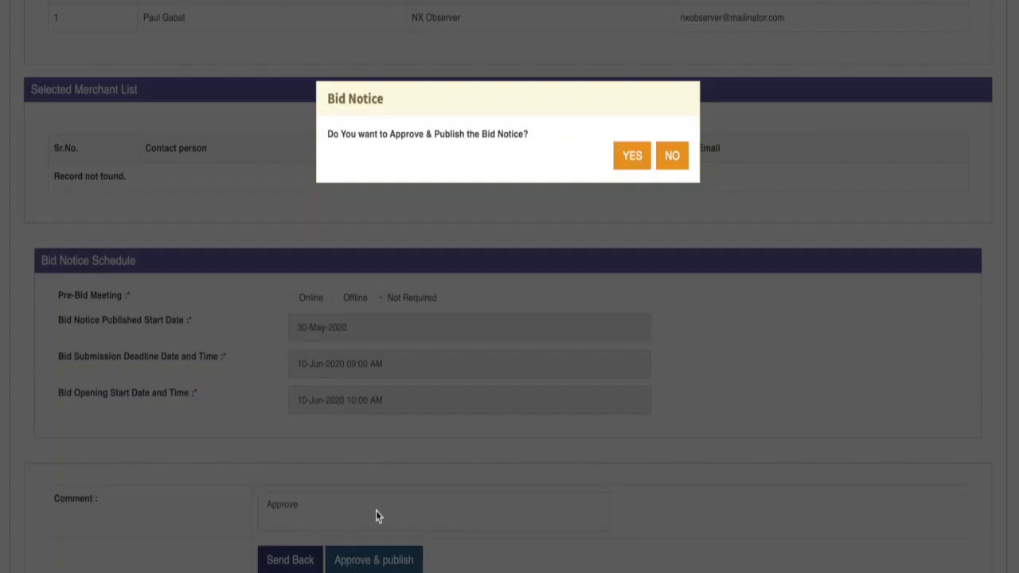
pyautogui.click(642, 162)
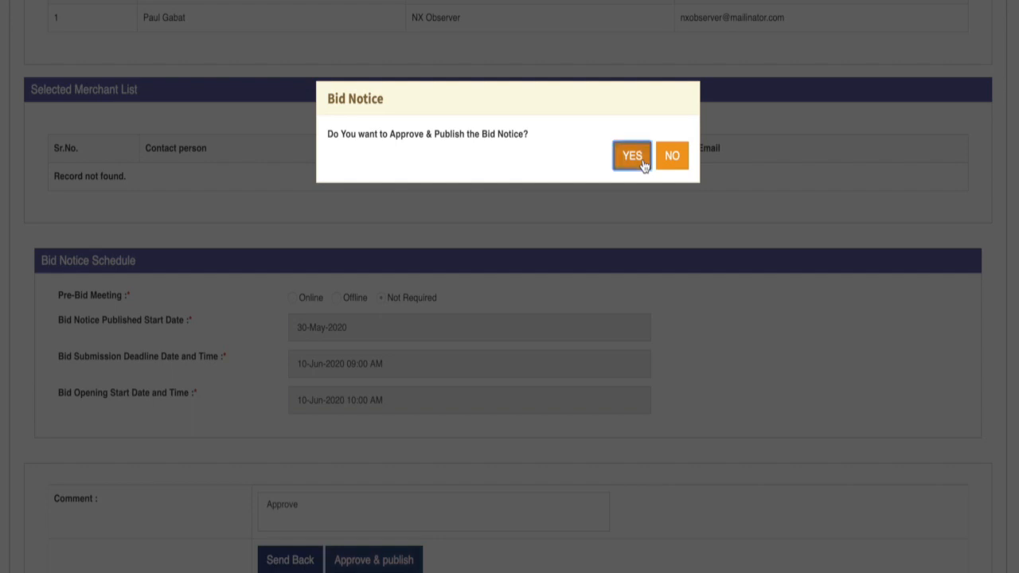
pyautogui.click(672, 159)
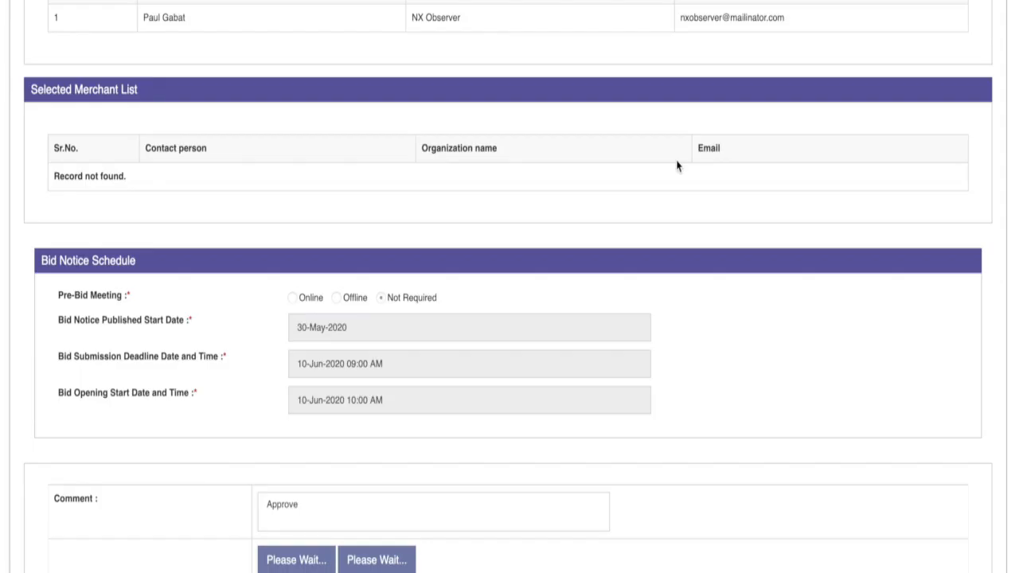